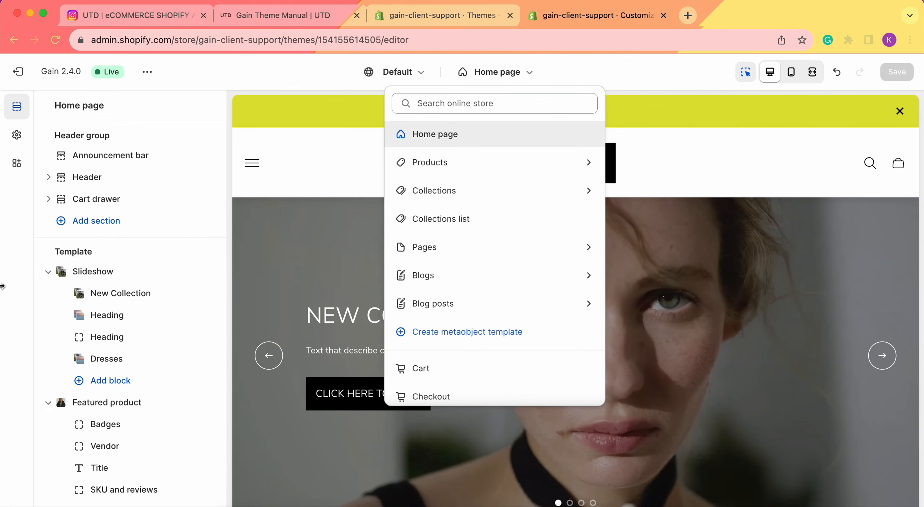
Add an Image gallery section to the home page template after the Events calendar, finding it with the search term "image".
{"action": "left_click", "coordinate": [144, 252]}
{"action": "scroll", "coordinate": [144, 252], "scroll_direction": "down", "scroll_amount": 20}
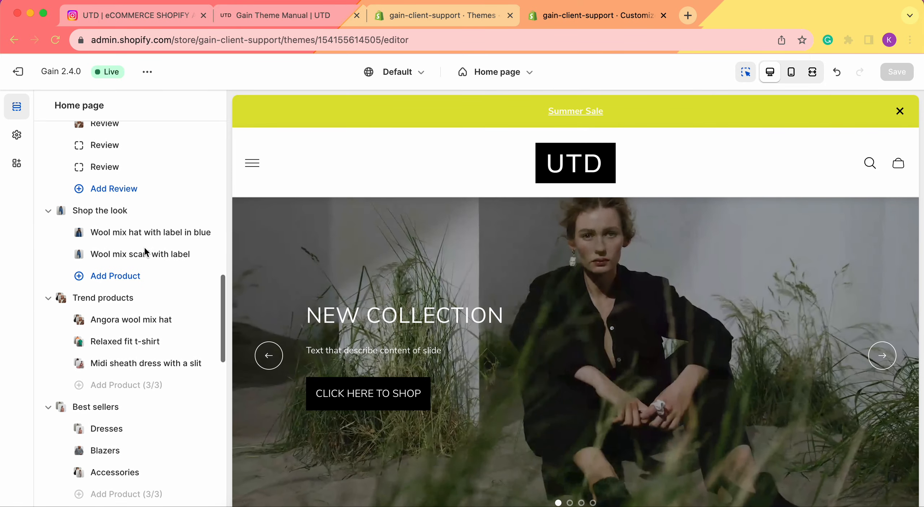
{"action": "scroll", "coordinate": [144, 246], "scroll_direction": "down", "scroll_amount": 20}
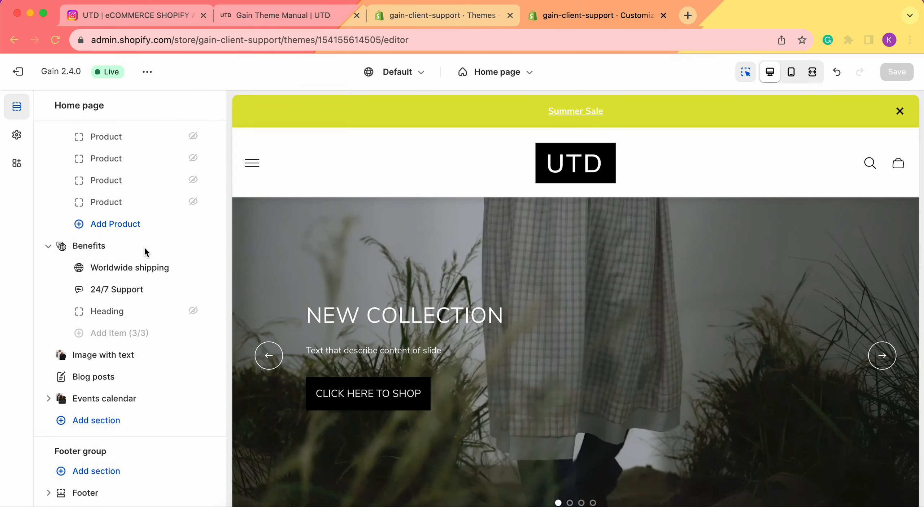
{"action": "left_click", "coordinate": [107, 424]}
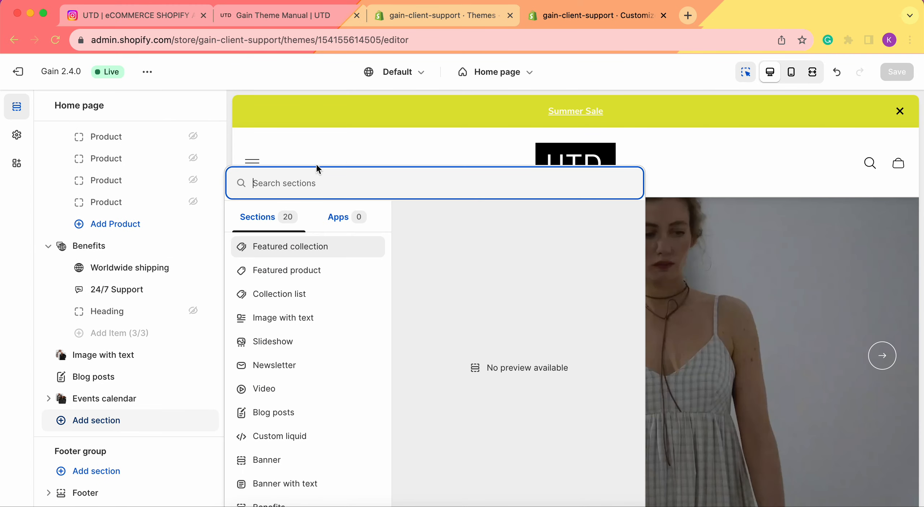
{"action": "type", "text": "image"}
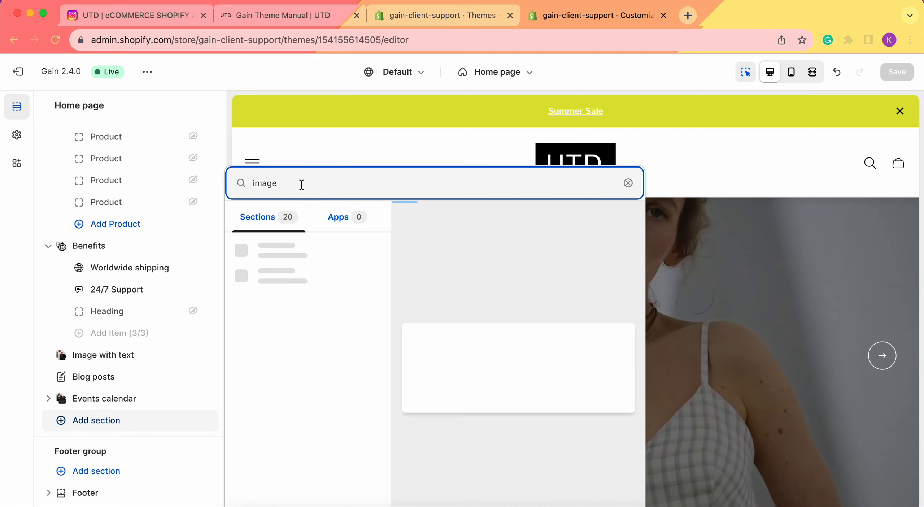
{"action": "left_click", "coordinate": [310, 272]}
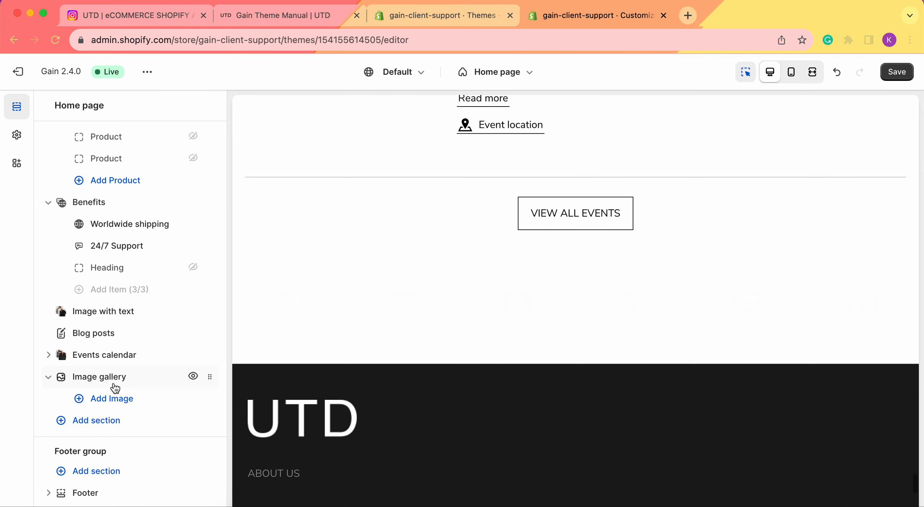
Review the Image gallery section's settings and add six image blocks to the section.
{"action": "left_click", "coordinate": [115, 387]}
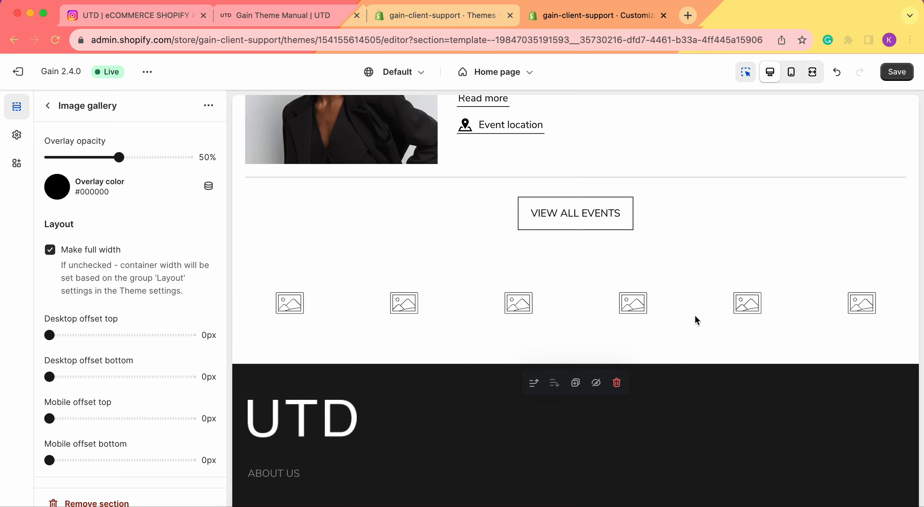
{"action": "left_click", "coordinate": [48, 105]}
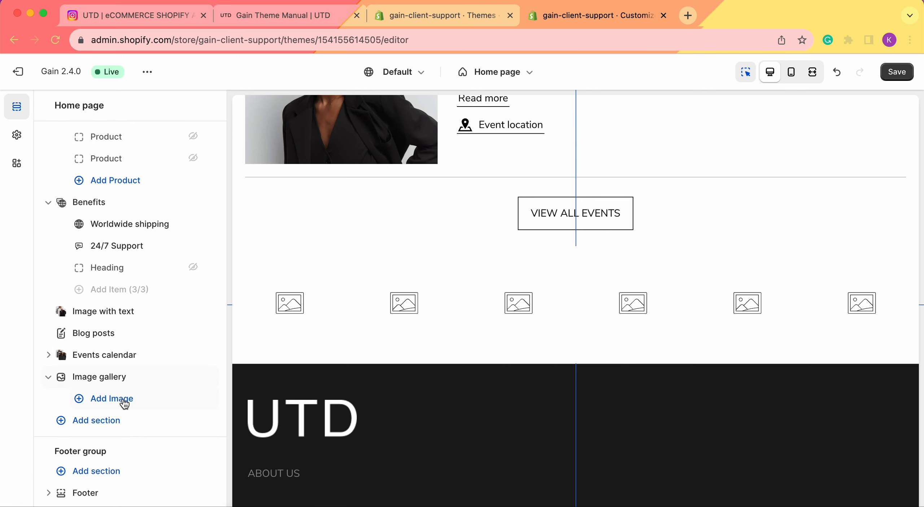
{"action": "left_click", "coordinate": [125, 402]}
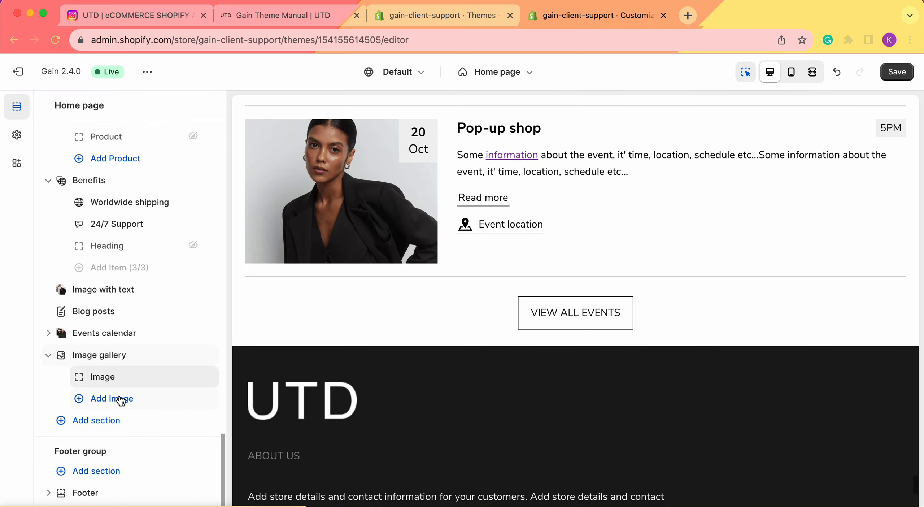
{"action": "left_click", "coordinate": [122, 399]}
{"action": "left_click", "coordinate": [120, 418]}
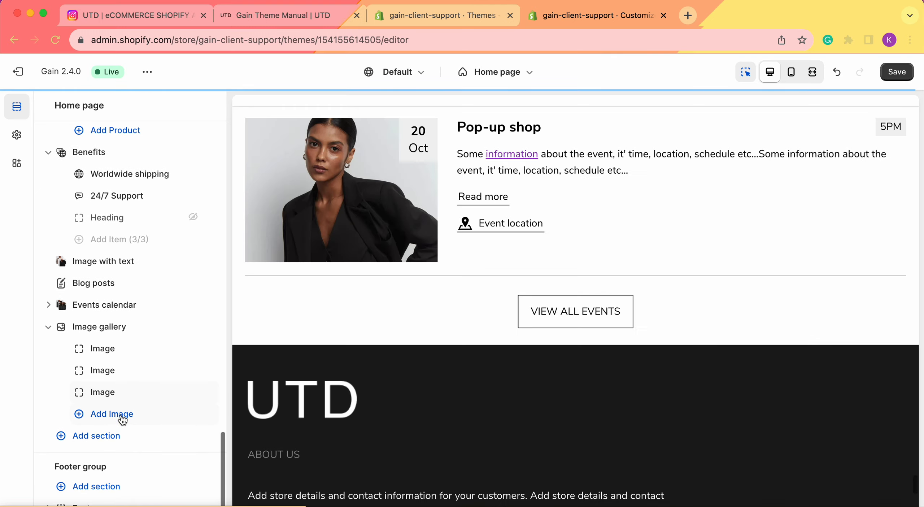
{"action": "left_click", "coordinate": [122, 419]}
{"action": "left_click", "coordinate": [123, 405]}
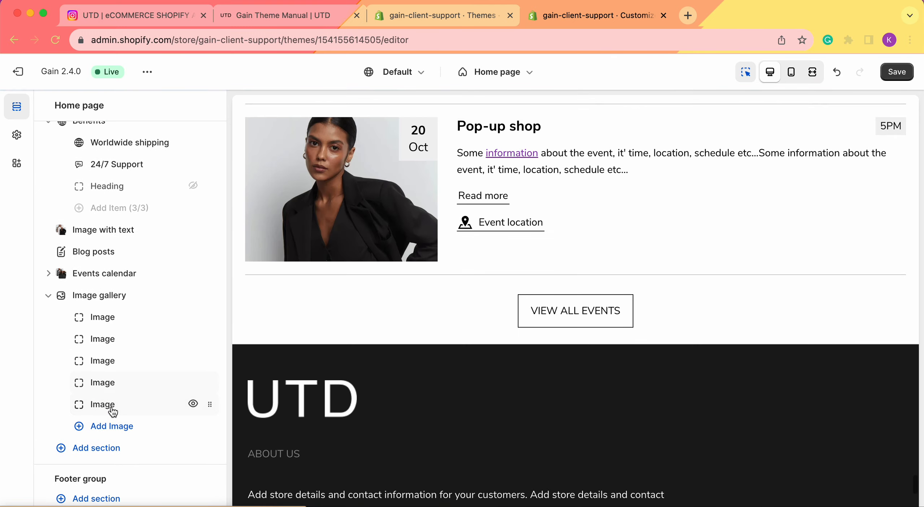
{"action": "left_click", "coordinate": [128, 403]}
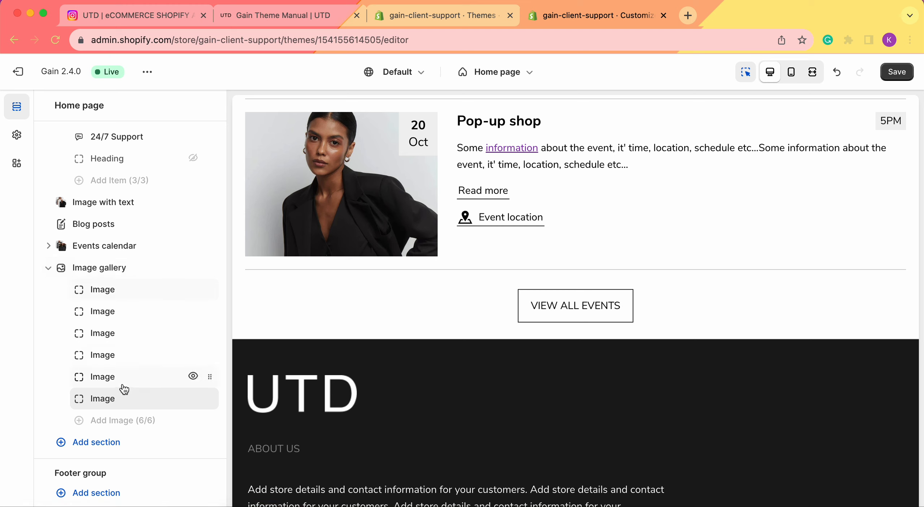
Assign the photo-14_1 image from the store library to the gallery's first image block.
{"action": "left_click", "coordinate": [106, 289]}
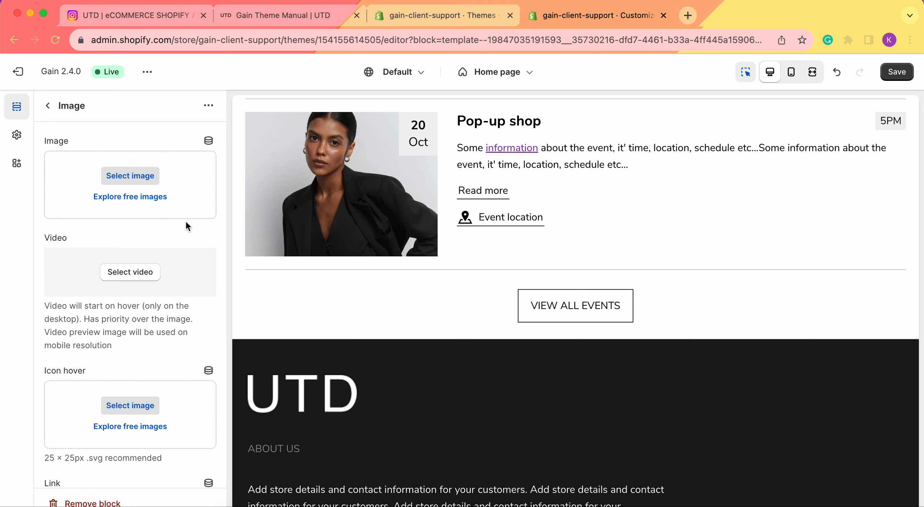
{"action": "left_click", "coordinate": [137, 179]}
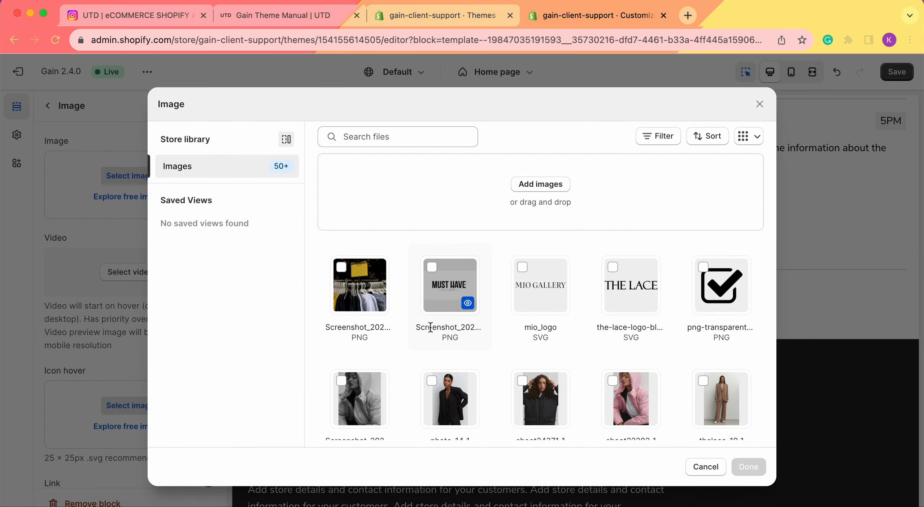
{"action": "left_click", "coordinate": [444, 394]}
{"action": "left_click", "coordinate": [744, 462]}
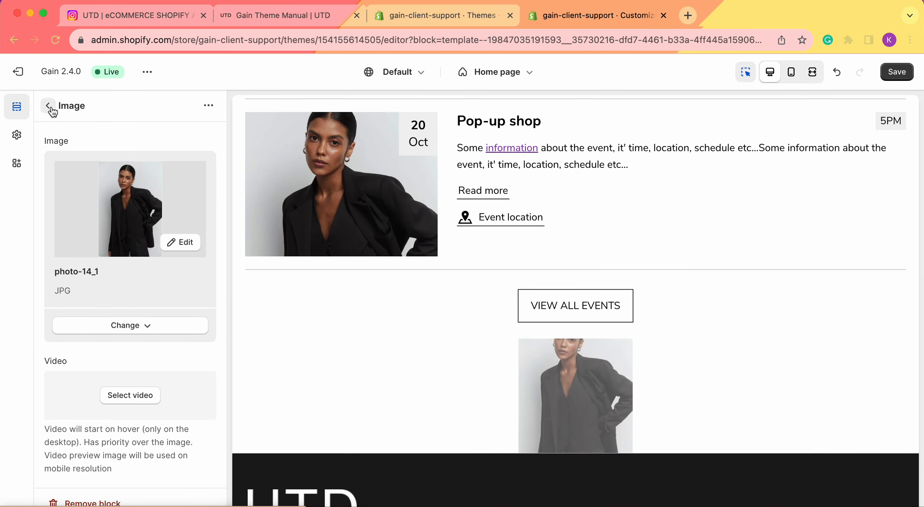
{"action": "left_click", "coordinate": [50, 107]}
Assign the MP4 video de6357afae2549d088e20c4e333aba0b from the store library to the gallery's second image block.
{"action": "left_click", "coordinate": [110, 311]}
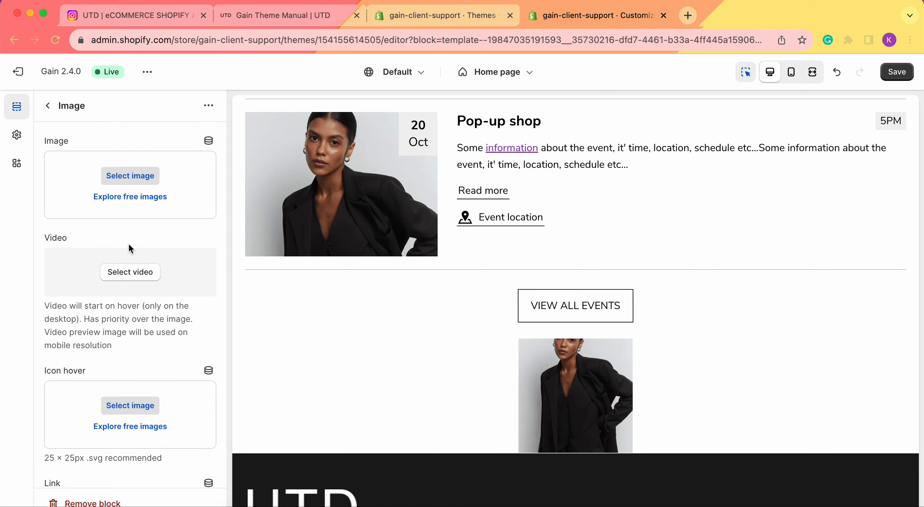
{"action": "left_click", "coordinate": [129, 274]}
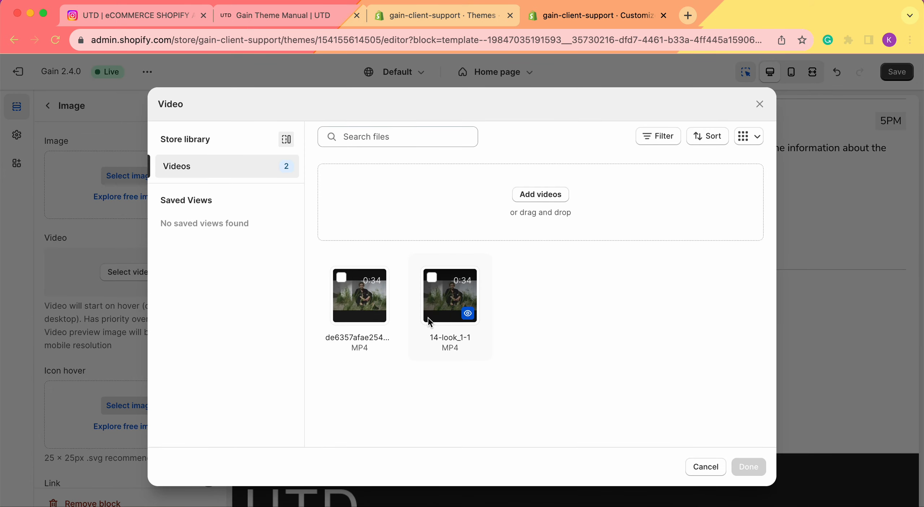
{"action": "left_click", "coordinate": [359, 296]}
{"action": "left_click", "coordinate": [748, 466]}
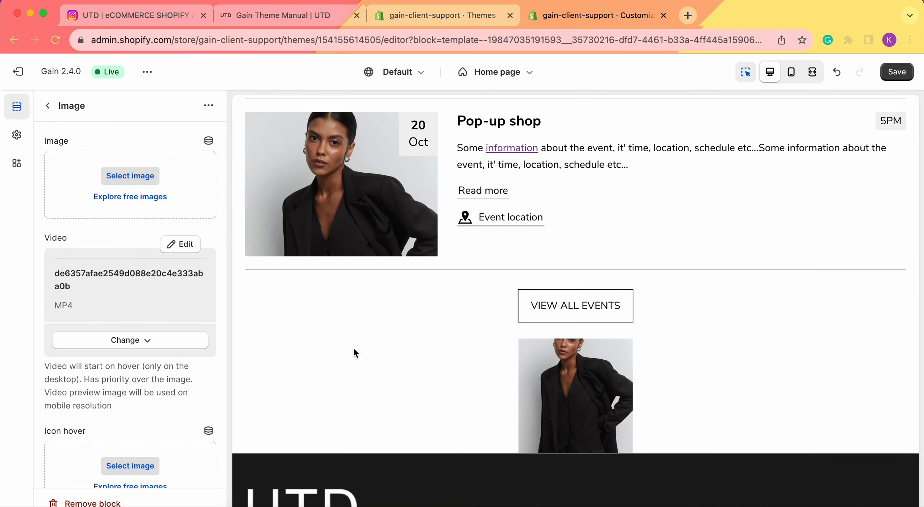
{"action": "left_click", "coordinate": [47, 105]}
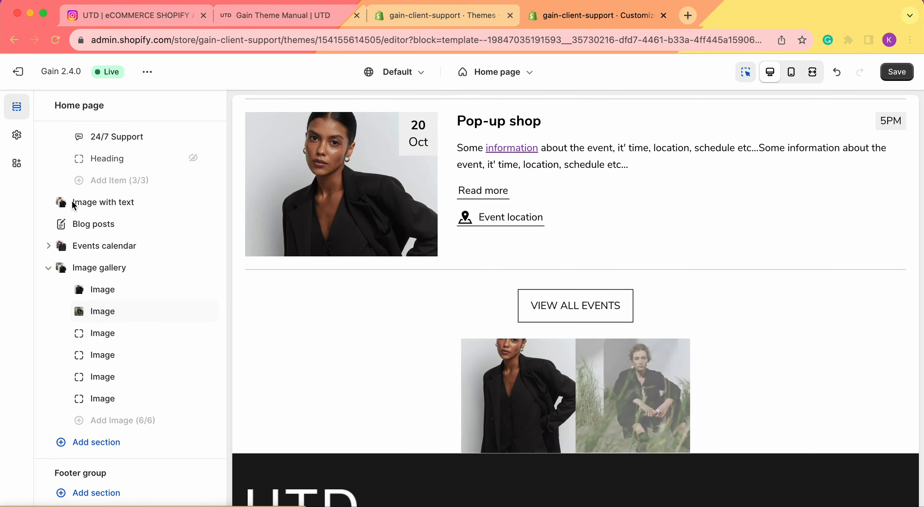
Assign the shoot22202_1 image from the store library to the gallery's third image block.
{"action": "left_click", "coordinate": [91, 334]}
{"action": "left_click", "coordinate": [142, 176]}
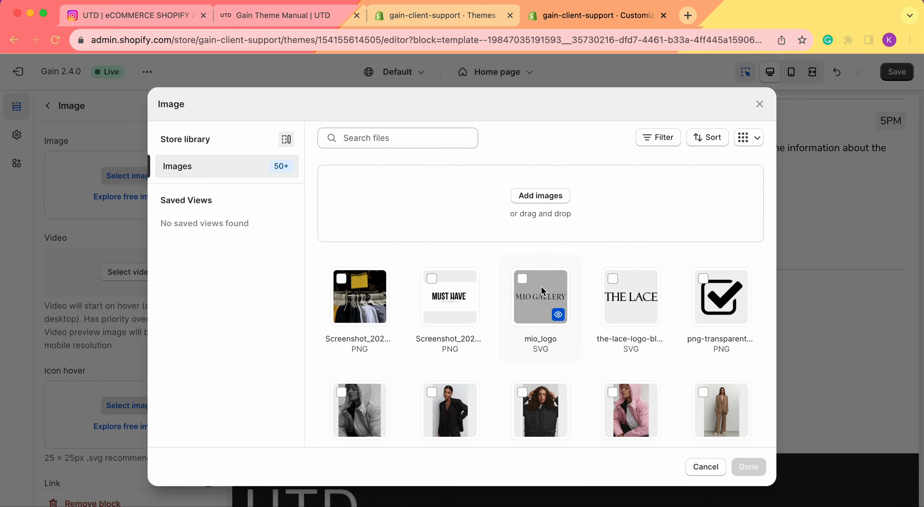
{"action": "scroll", "coordinate": [541, 285], "scroll_direction": "down", "scroll_amount": 4}
{"action": "left_click", "coordinate": [608, 255]}
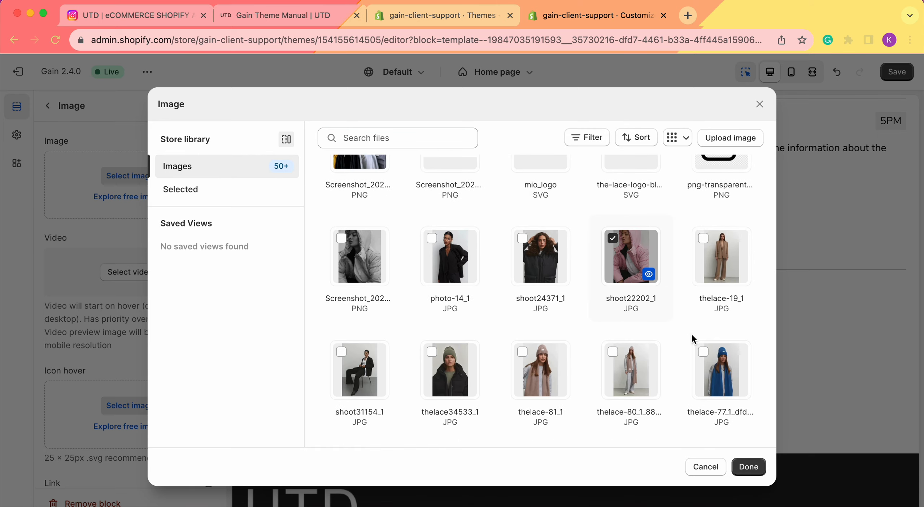
{"action": "left_click", "coordinate": [747, 466]}
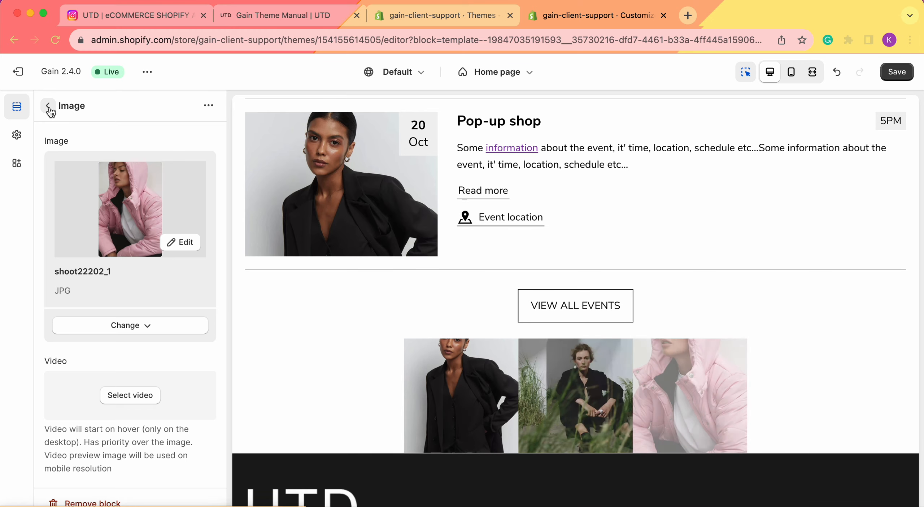
{"action": "left_click", "coordinate": [48, 107]}
Assign the thelace34533_1 image from the store library to the gallery's fourth image block.
{"action": "left_click", "coordinate": [112, 355]}
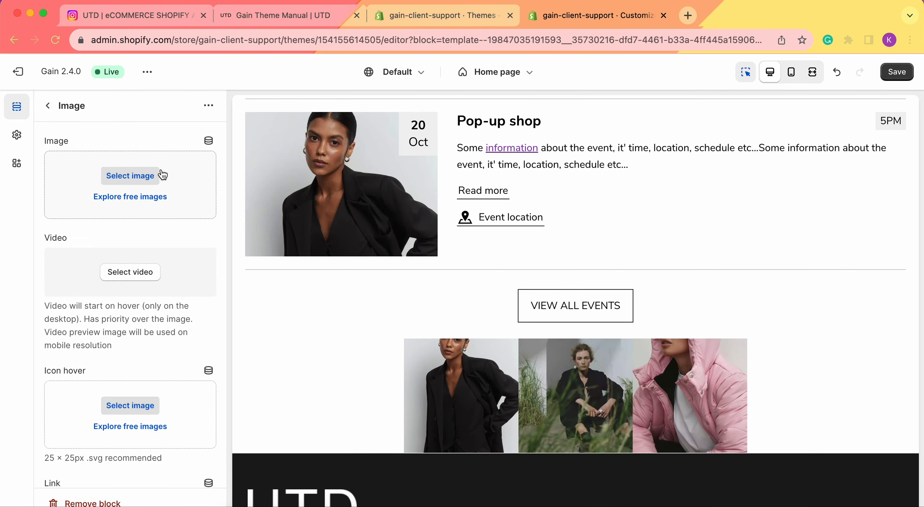
{"action": "left_click", "coordinate": [159, 175]}
{"action": "scroll", "coordinate": [435, 343], "scroll_direction": "down", "scroll_amount": 3}
{"action": "left_click", "coordinate": [448, 415]}
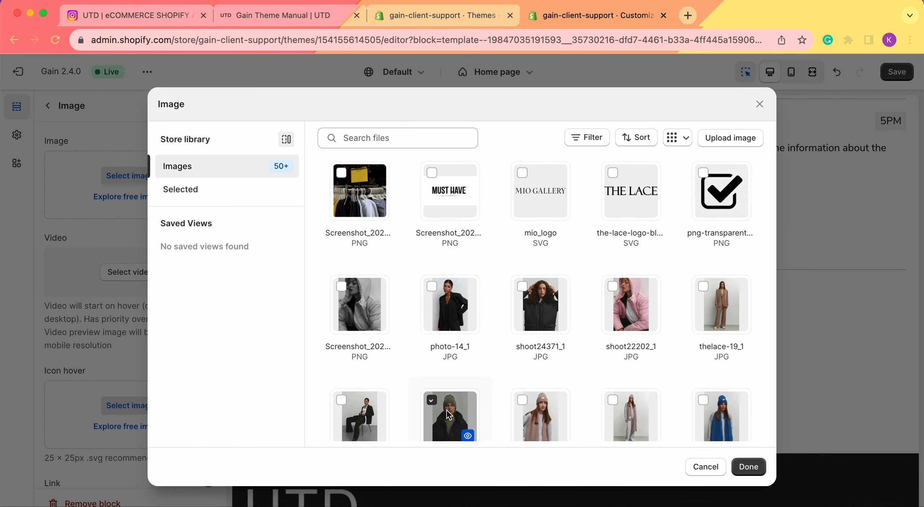
{"action": "left_click", "coordinate": [753, 469]}
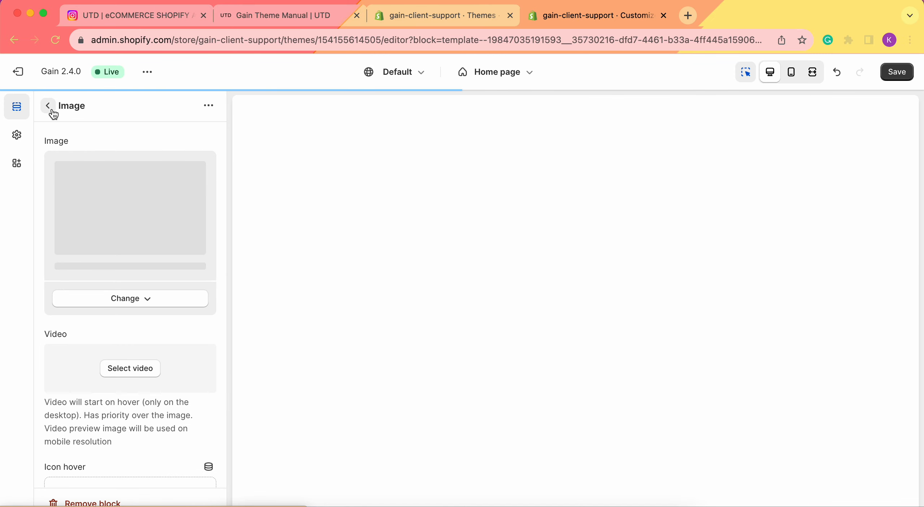
{"action": "left_click", "coordinate": [52, 111]}
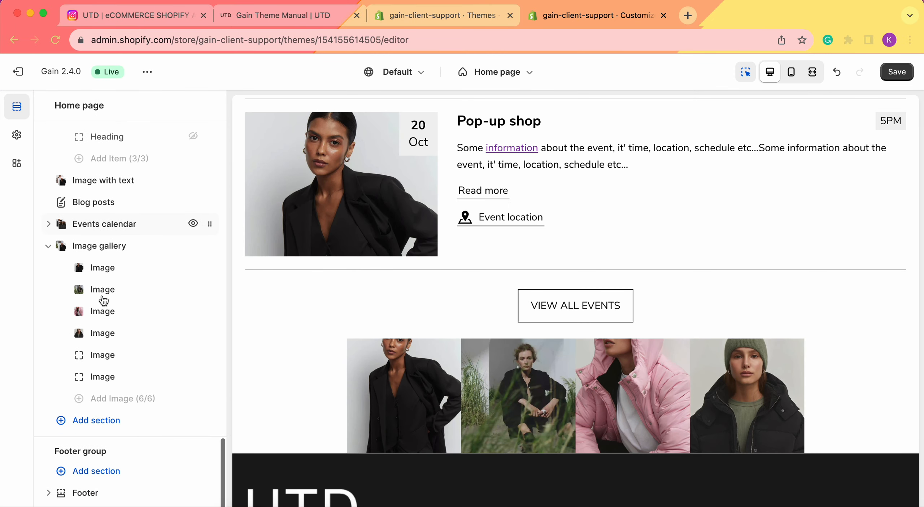
Assign the shoot31154_1 image from the store library to the gallery's fifth image block.
{"action": "left_click", "coordinate": [109, 357]}
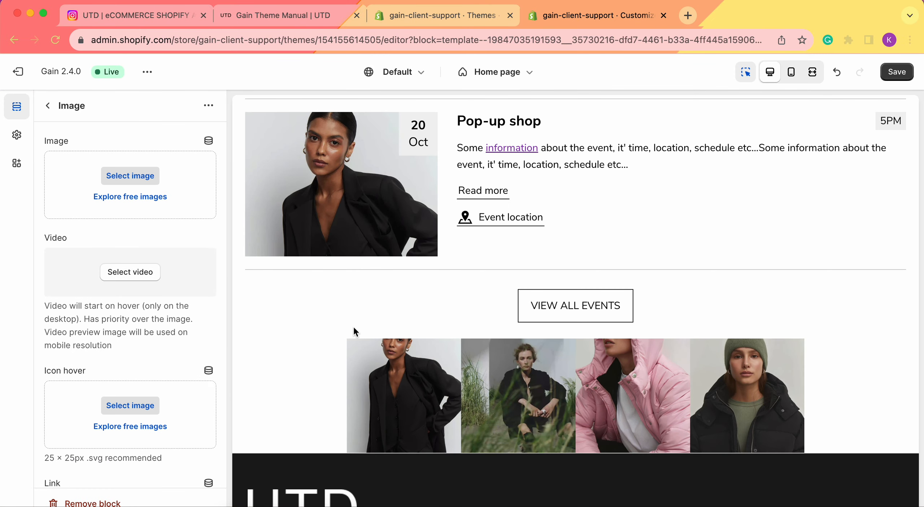
{"action": "left_click", "coordinate": [130, 176]}
{"action": "scroll", "coordinate": [402, 257], "scroll_direction": "down", "scroll_amount": 2}
{"action": "scroll", "coordinate": [401, 255], "scroll_direction": "down", "scroll_amount": 3}
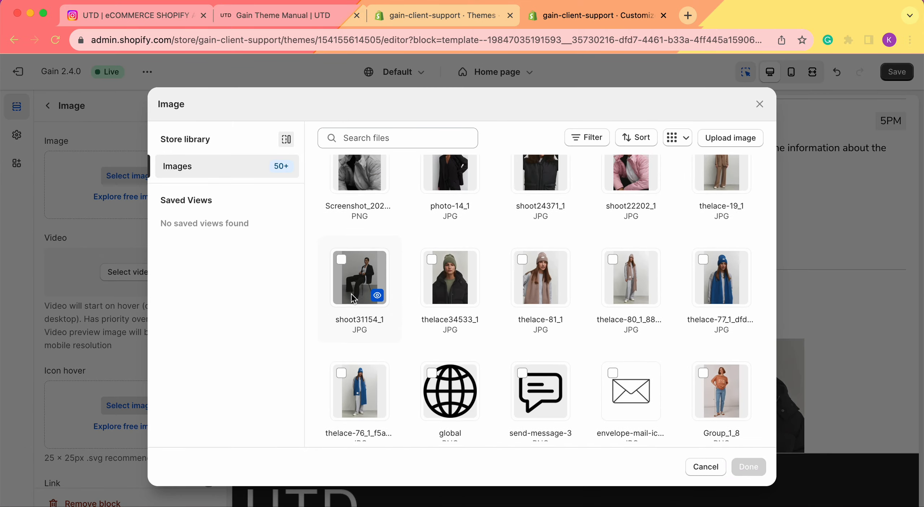
{"action": "left_click", "coordinate": [360, 272]}
{"action": "left_click", "coordinate": [748, 466]}
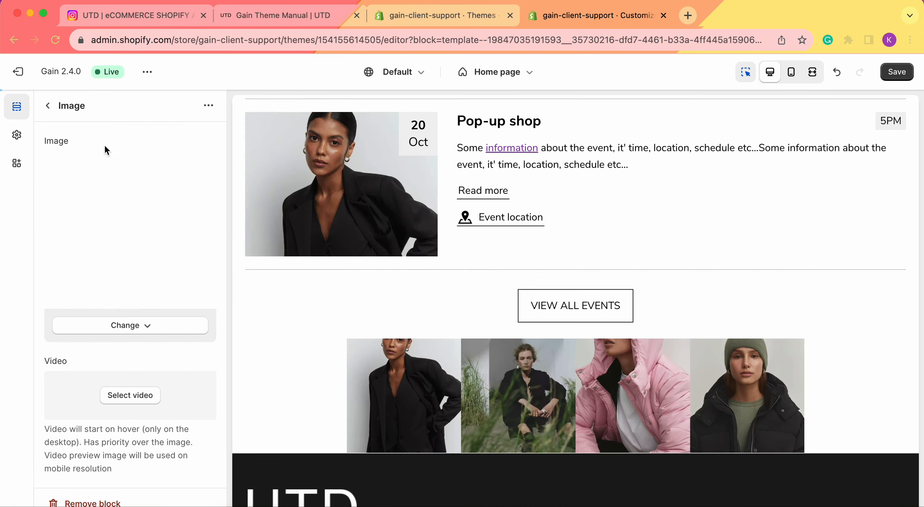
{"action": "left_click", "coordinate": [47, 105]}
Assign the thelace-81_1 image from the store library to the gallery's sixth image block.
{"action": "left_click", "coordinate": [109, 375]}
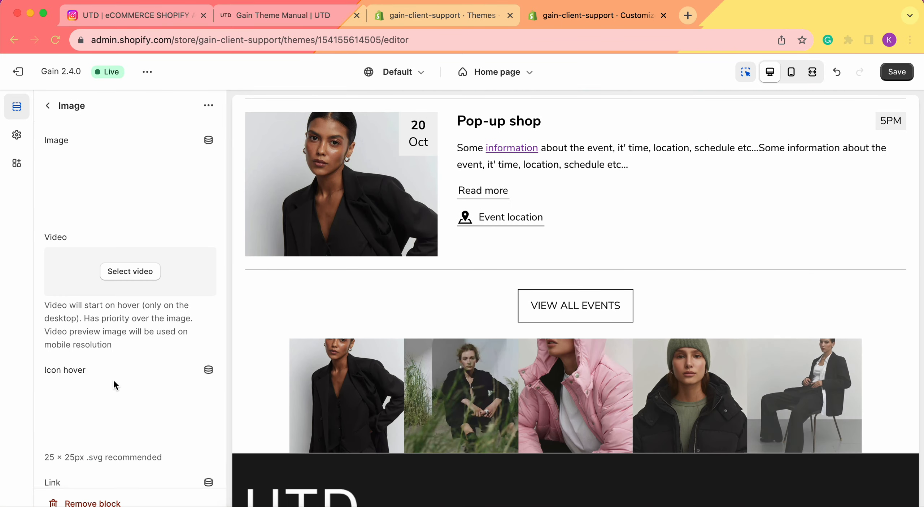
{"action": "left_click", "coordinate": [130, 196]}
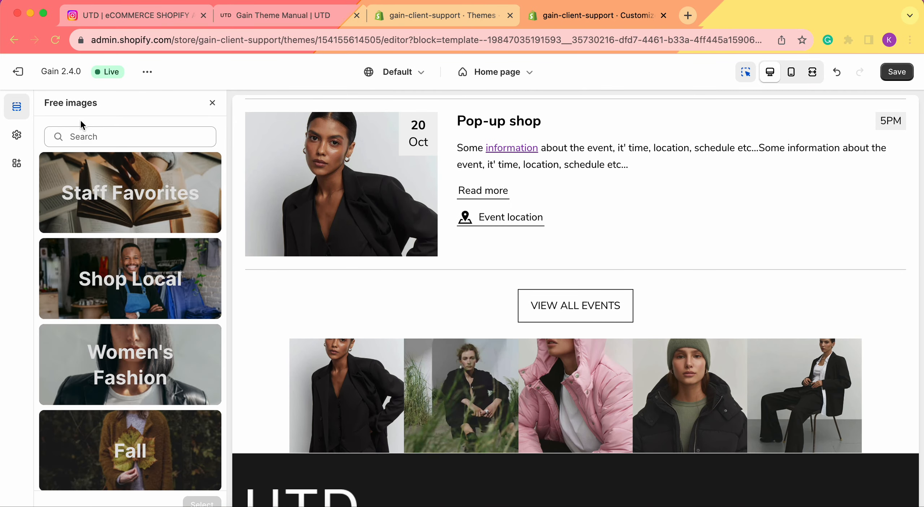
{"action": "left_click", "coordinate": [212, 103]}
{"action": "left_click", "coordinate": [130, 176]}
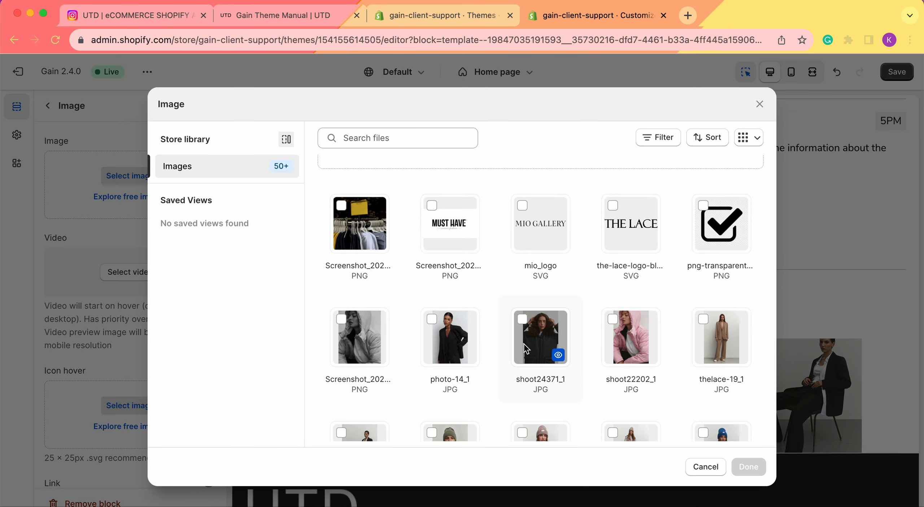
{"action": "scroll", "coordinate": [525, 252], "scroll_direction": "down", "scroll_amount": 3}
{"action": "left_click", "coordinate": [525, 237]}
{"action": "left_click", "coordinate": [748, 466]}
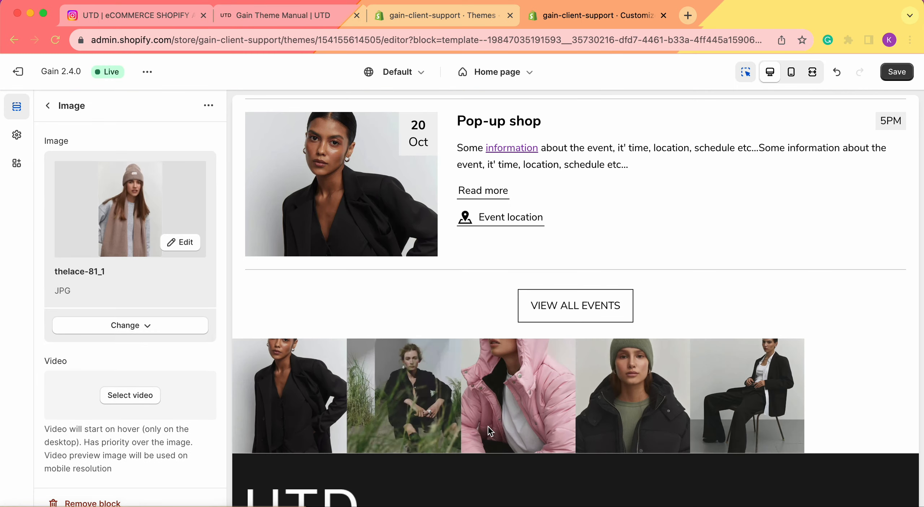
{"action": "left_click", "coordinate": [48, 105]}
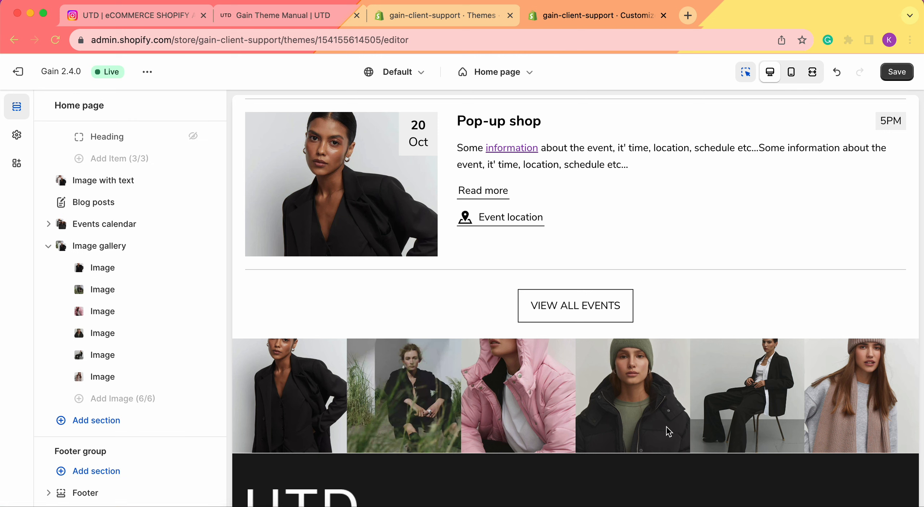
Preview the home page in the mobile view and examine the image gallery's layout there.
{"action": "left_click", "coordinate": [796, 71]}
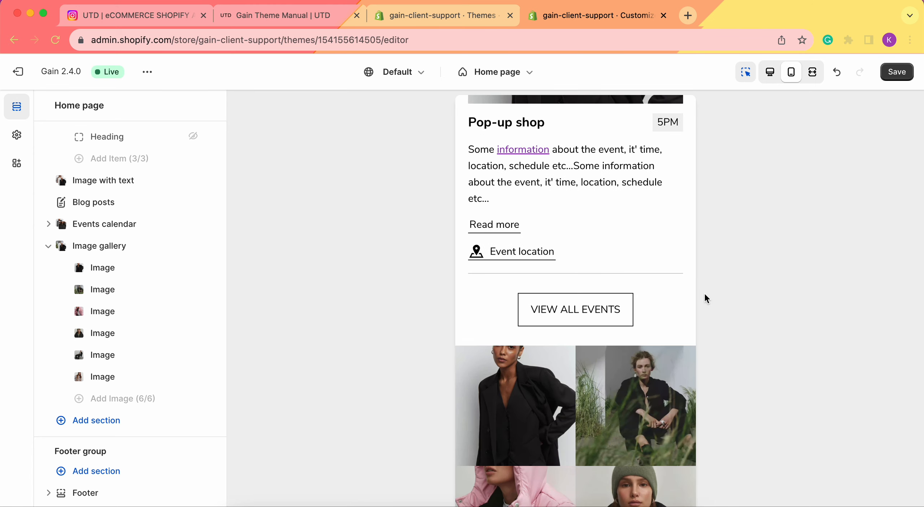
{"action": "scroll", "coordinate": [653, 286], "scroll_direction": "down", "scroll_amount": 7}
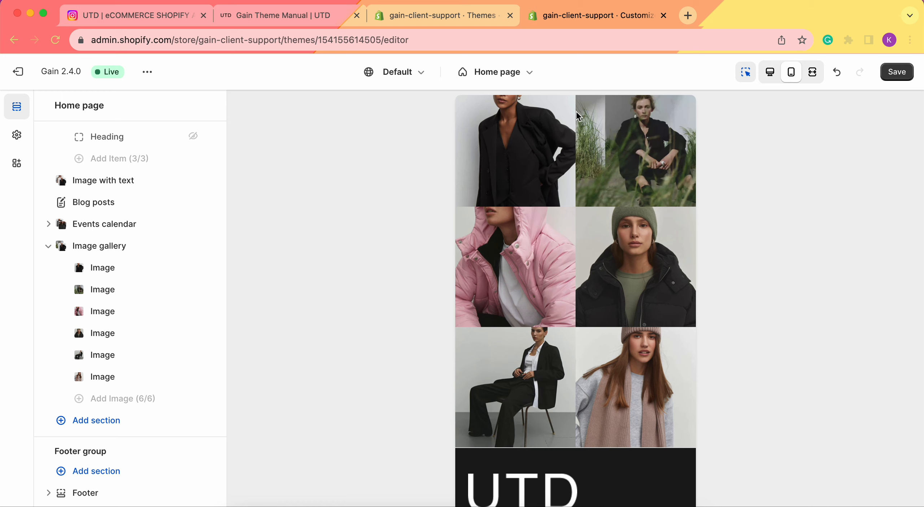
Examine the image gallery in the mobile preview and return to the desktop preview.
{"action": "scroll", "coordinate": [552, 170], "scroll_direction": "up", "scroll_amount": 1}
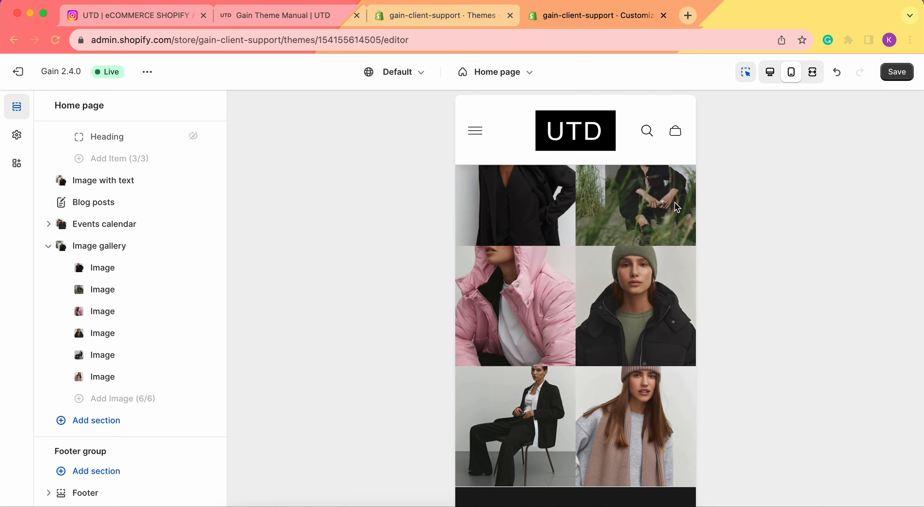
{"action": "scroll", "coordinate": [597, 260], "scroll_direction": "up", "scroll_amount": 1}
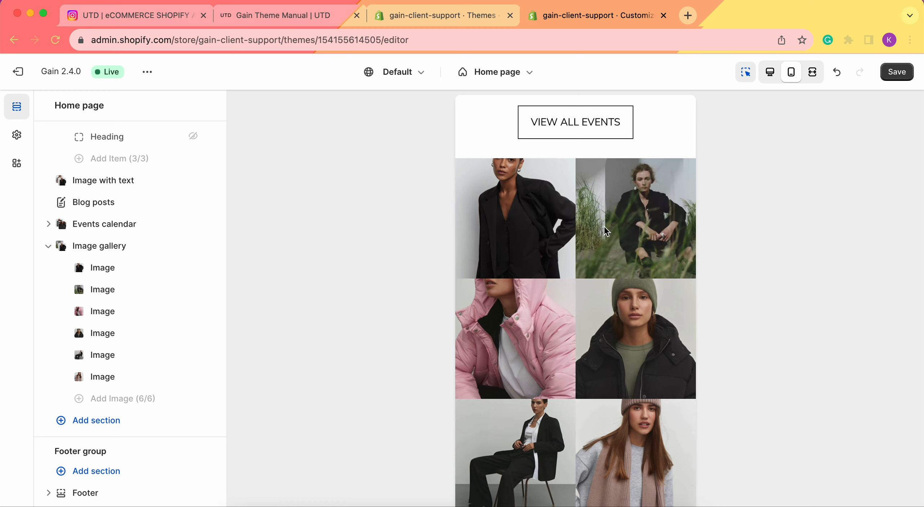
{"action": "scroll", "coordinate": [574, 423], "scroll_direction": "down", "scroll_amount": 1}
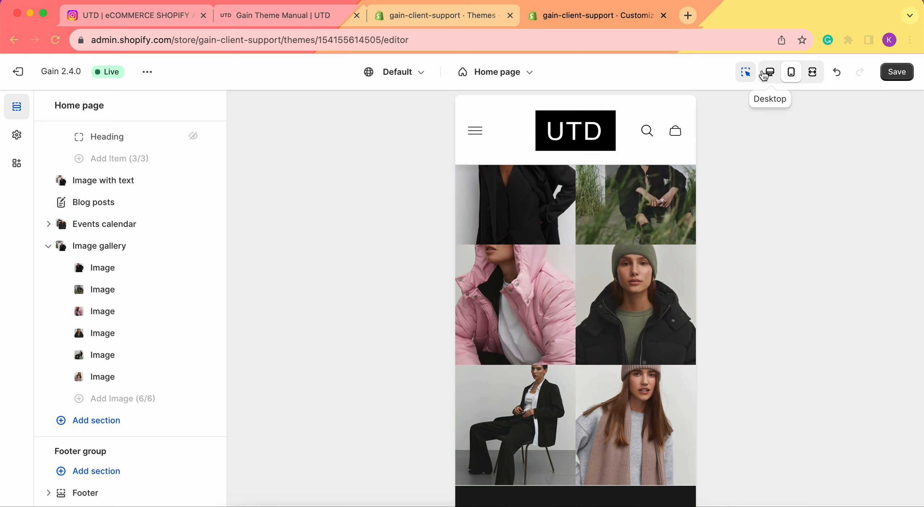
{"action": "left_click", "coordinate": [770, 74]}
{"action": "scroll", "coordinate": [507, 270], "scroll_direction": "up", "scroll_amount": 10}
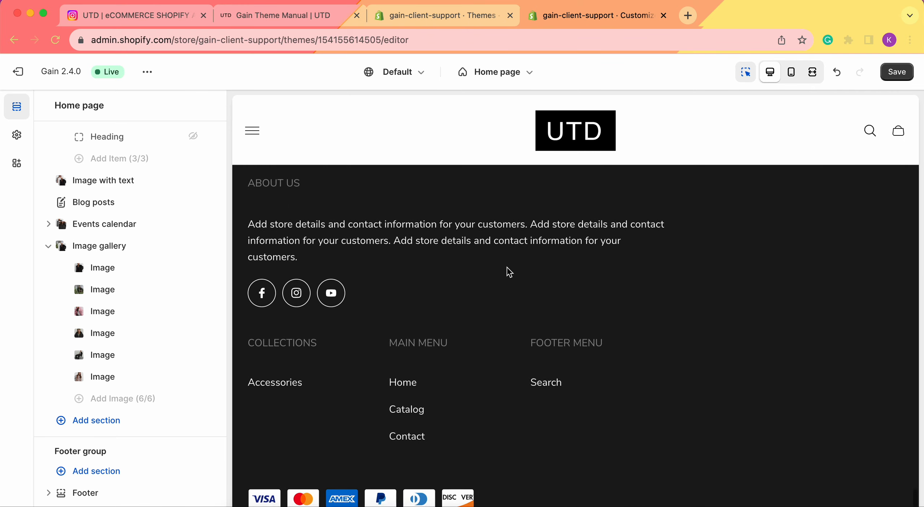
Open the Image gallery section's settings and examine its overlay, full-width and offset options.
{"action": "left_click", "coordinate": [95, 246]}
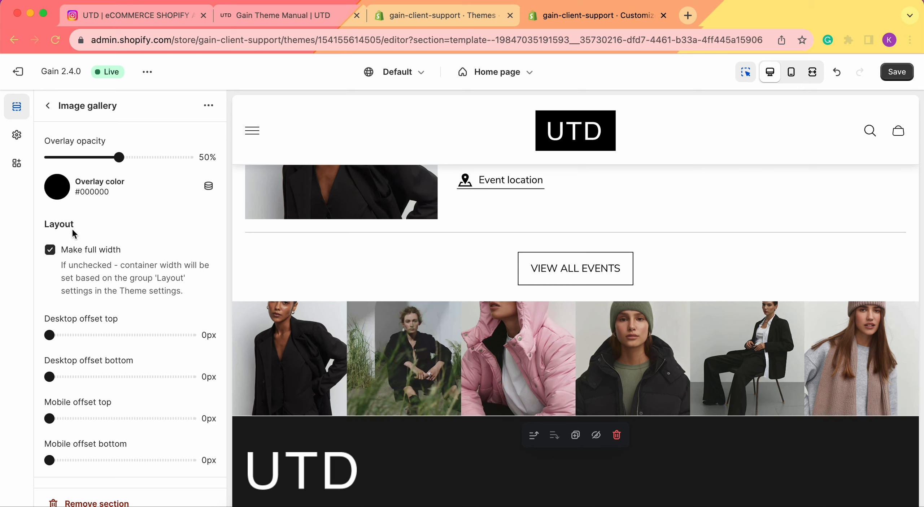
{"action": "scroll", "coordinate": [70, 261], "scroll_direction": "down", "scroll_amount": 1}
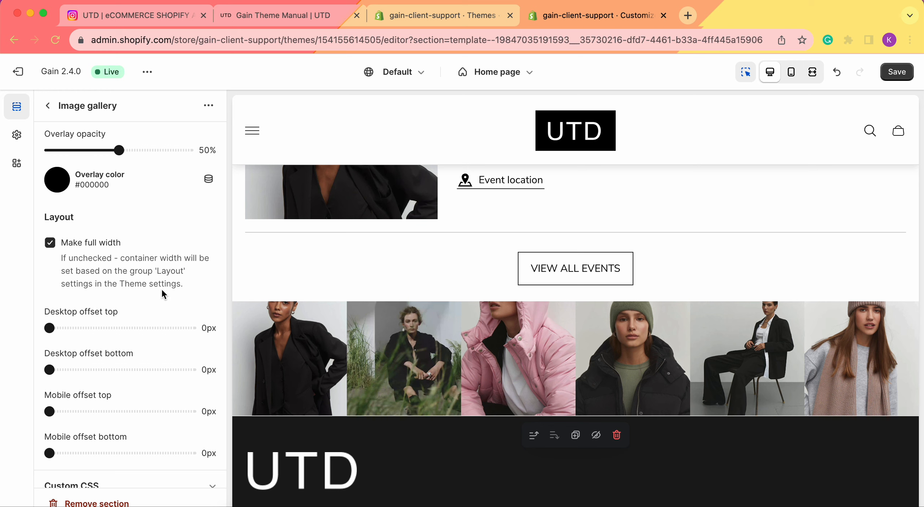
{"action": "scroll", "coordinate": [108, 261], "scroll_direction": "up", "scroll_amount": 1}
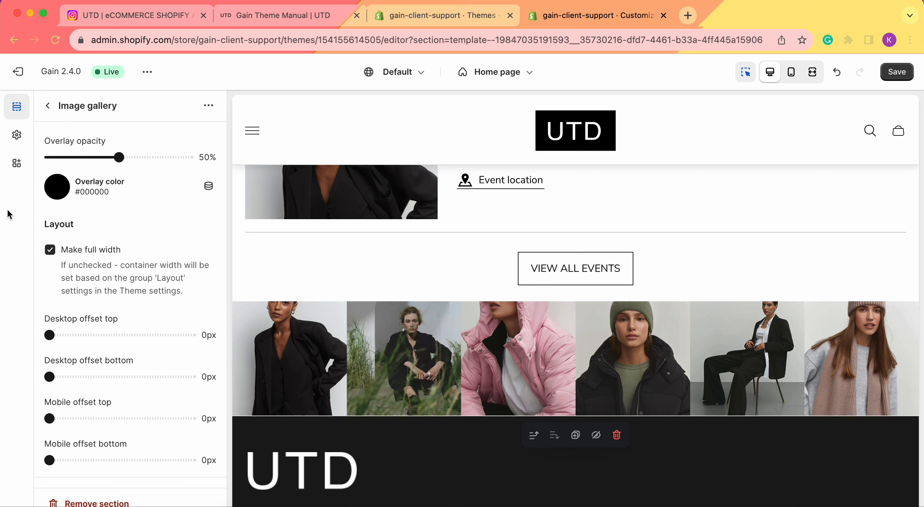
Review the container width choices in the theme's layout settings and return to the Image gallery section's settings.
{"action": "left_click", "coordinate": [16, 135]}
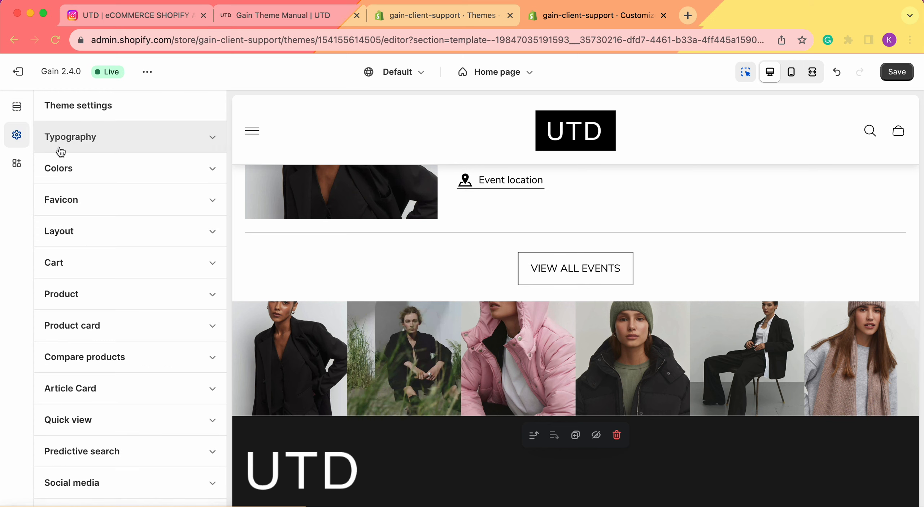
{"action": "left_click", "coordinate": [101, 227]}
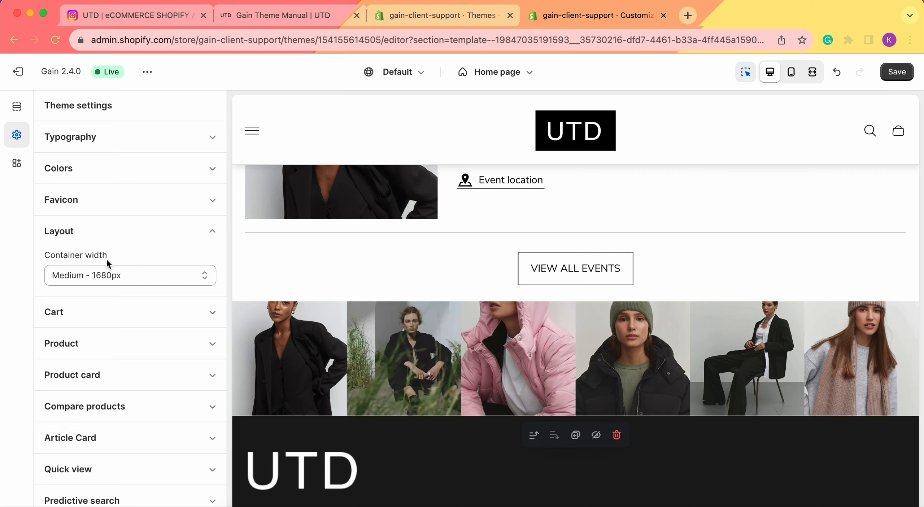
{"action": "left_click", "coordinate": [77, 276]}
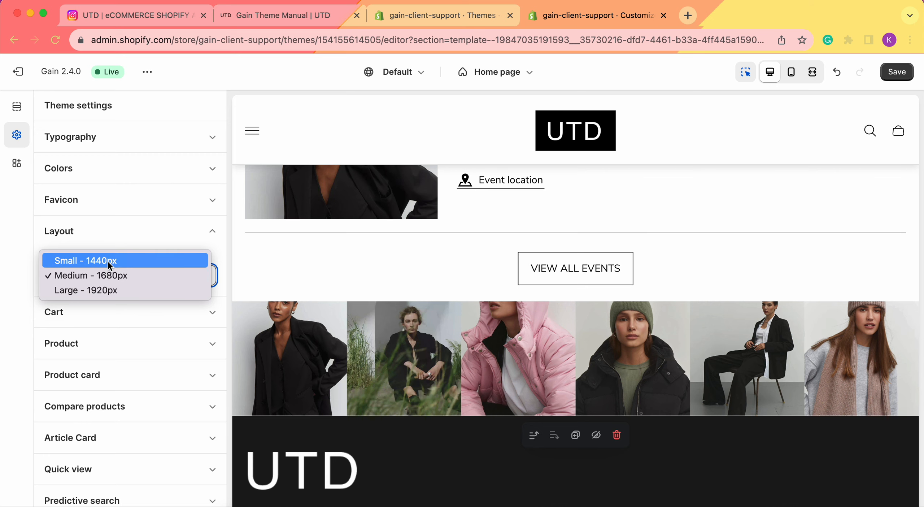
{"action": "left_click", "coordinate": [16, 112]}
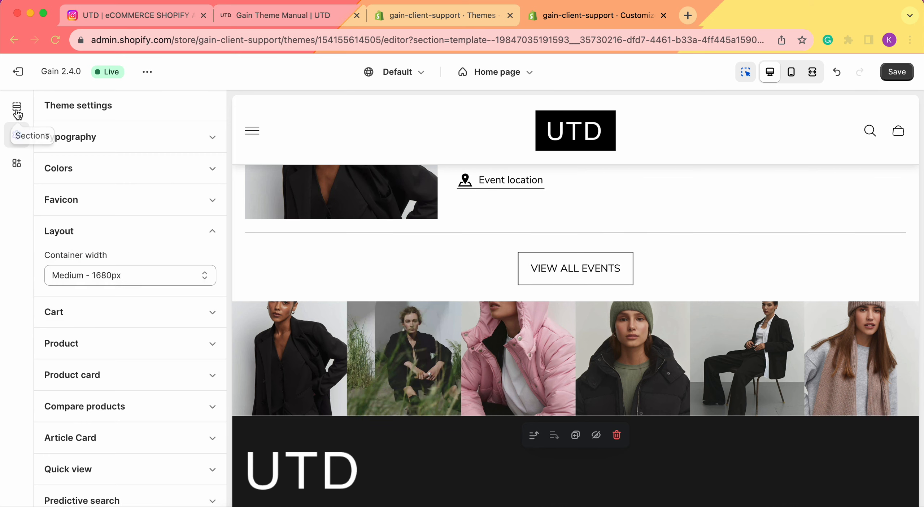
{"action": "left_click", "coordinate": [16, 114]}
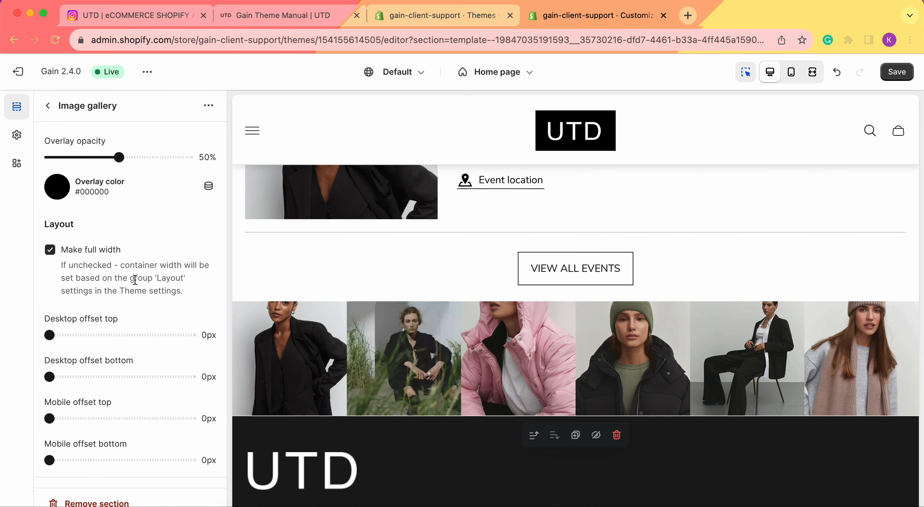
{"action": "left_click", "coordinate": [17, 135]}
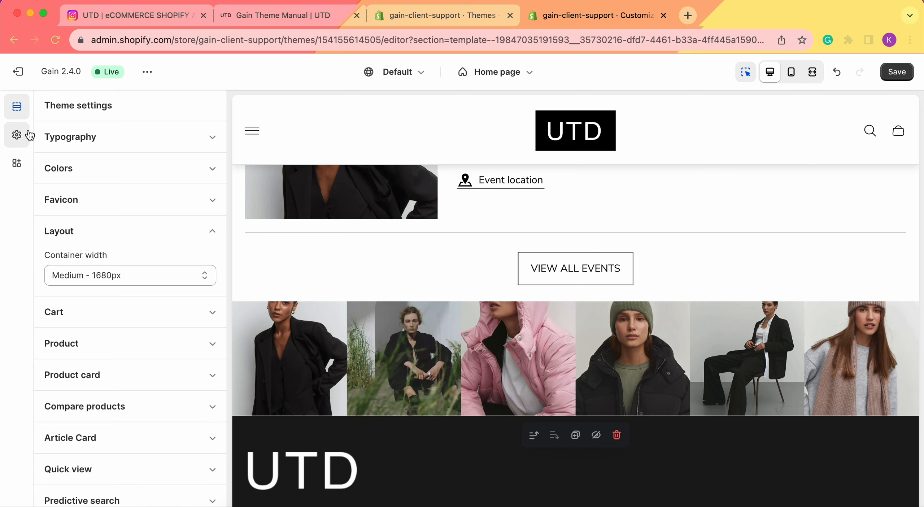
{"action": "left_click", "coordinate": [16, 105]}
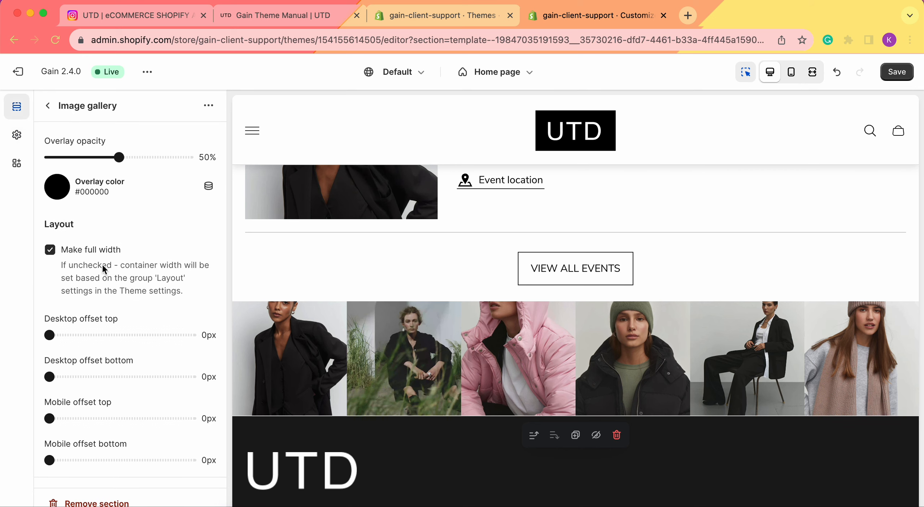
Set the image gallery's desktop offset top to 29px and its desktop offset bottom to 17px.
{"action": "scroll", "coordinate": [101, 289], "scroll_direction": "down", "scroll_amount": 2}
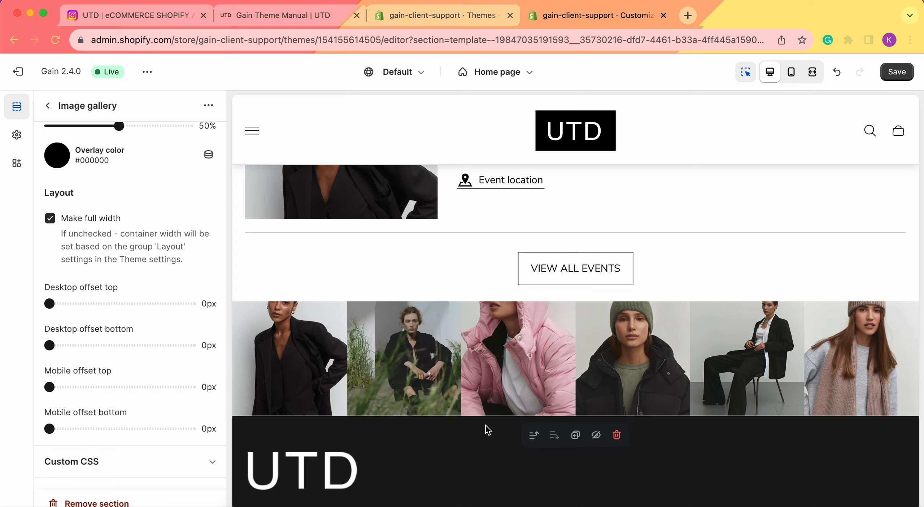
{"action": "left_click_drag", "start_coordinate": [50, 303], "coordinate": [89, 303]}
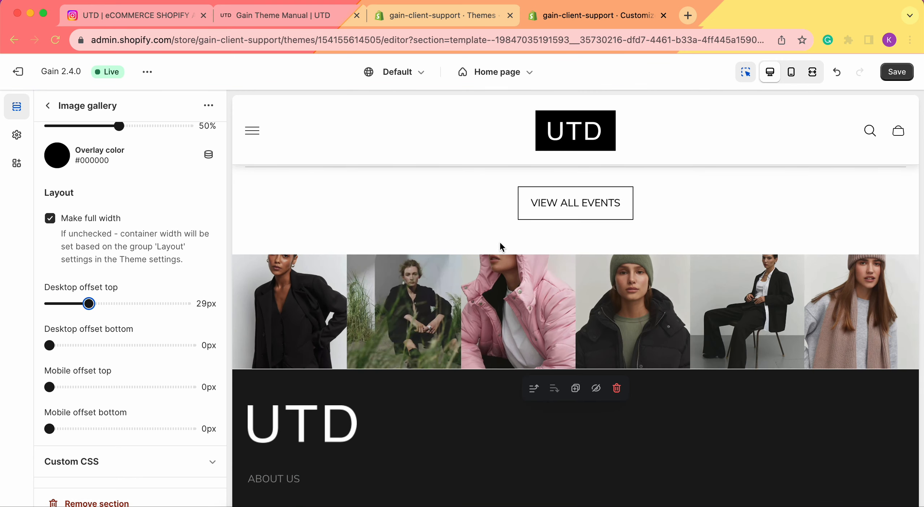
{"action": "left_click_drag", "start_coordinate": [49, 345], "coordinate": [72, 345]}
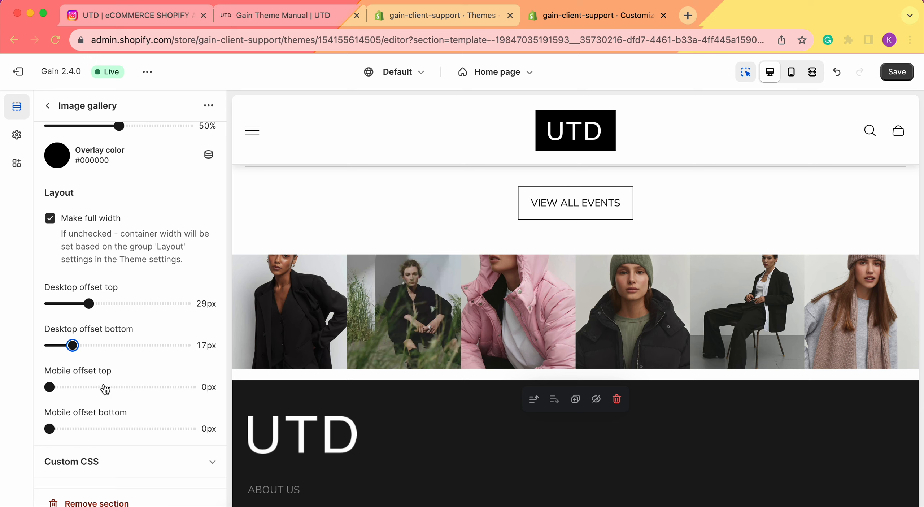
Open the settings of the gallery's first image block at its video, hover icon and link options.
{"action": "scroll", "coordinate": [104, 389], "scroll_direction": "up", "scroll_amount": 2}
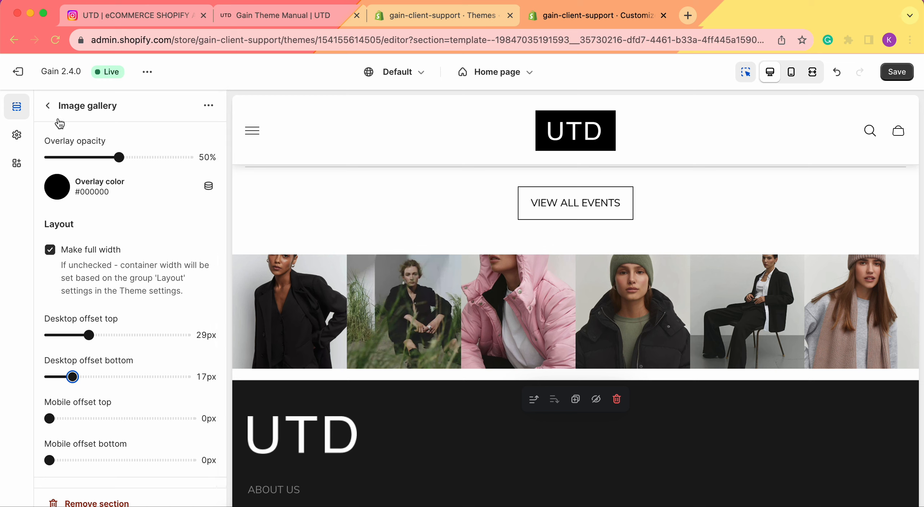
{"action": "left_click", "coordinate": [48, 107]}
{"action": "scroll", "coordinate": [90, 253], "scroll_direction": "down", "scroll_amount": 15}
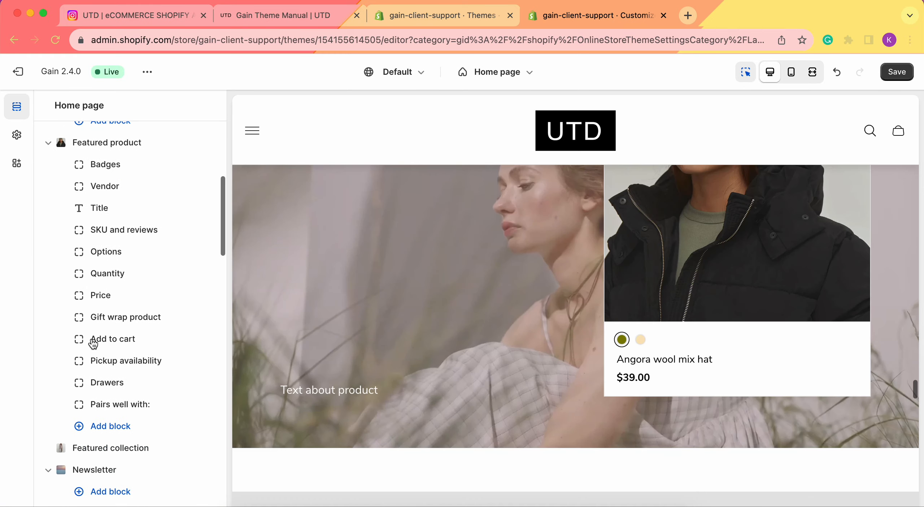
{"action": "scroll", "coordinate": [93, 344], "scroll_direction": "down", "scroll_amount": 20}
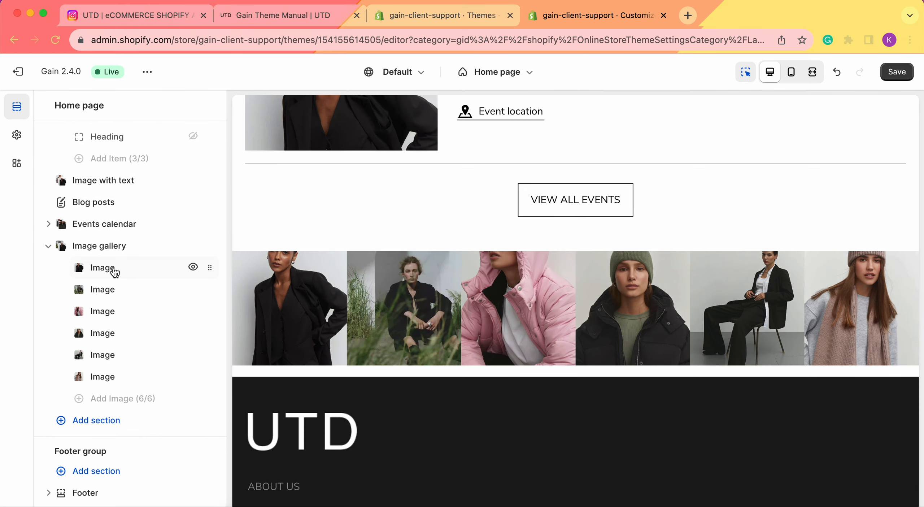
{"action": "left_click", "coordinate": [114, 271]}
{"action": "scroll", "coordinate": [80, 298], "scroll_direction": "down", "scroll_amount": 3}
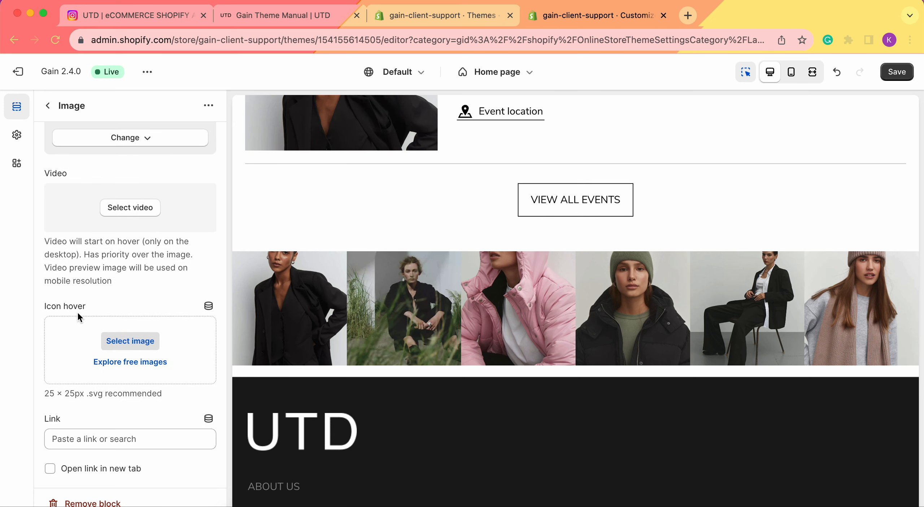
Browse the products available as a link destination for the first image block.
{"action": "left_click", "coordinate": [96, 436]}
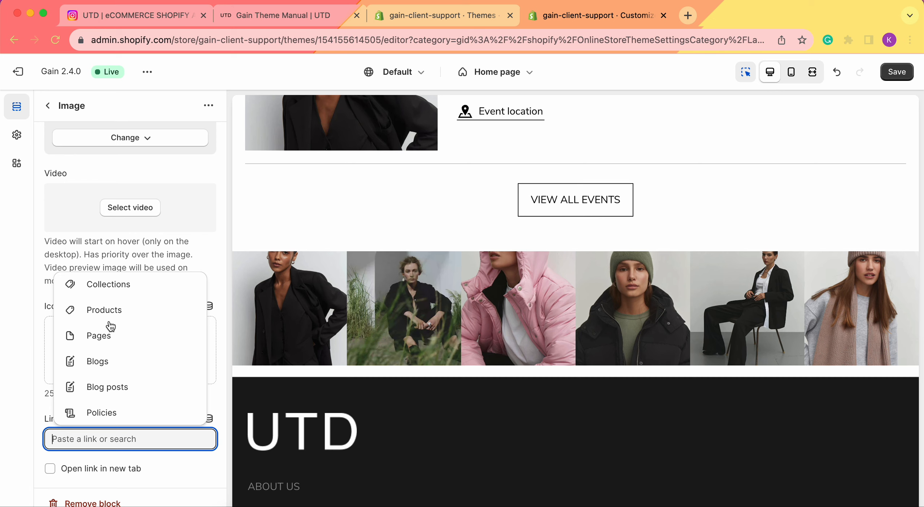
{"action": "left_click", "coordinate": [107, 309]}
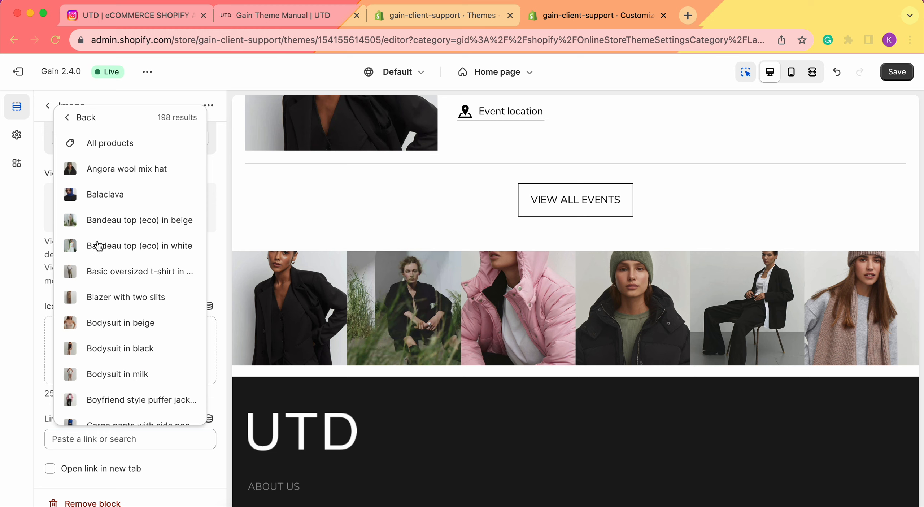
{"action": "left_click", "coordinate": [18, 332]}
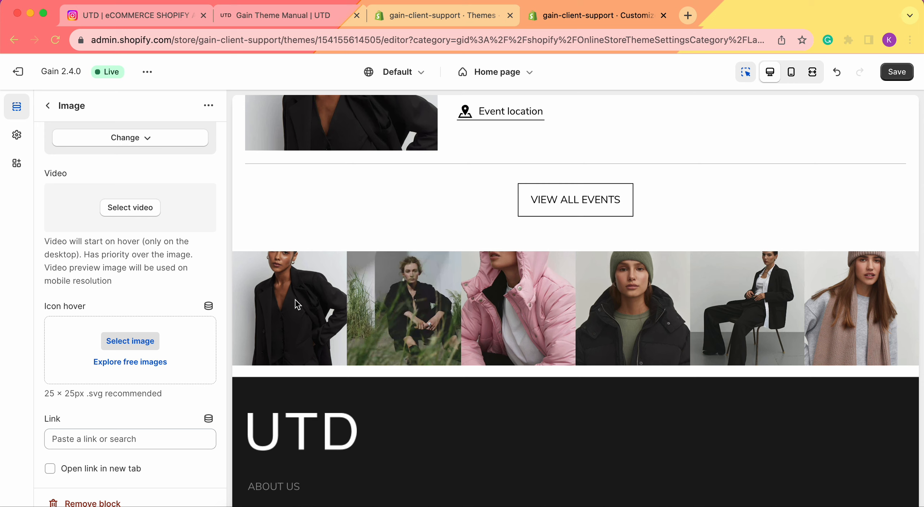
{"action": "left_click", "coordinate": [168, 18]}
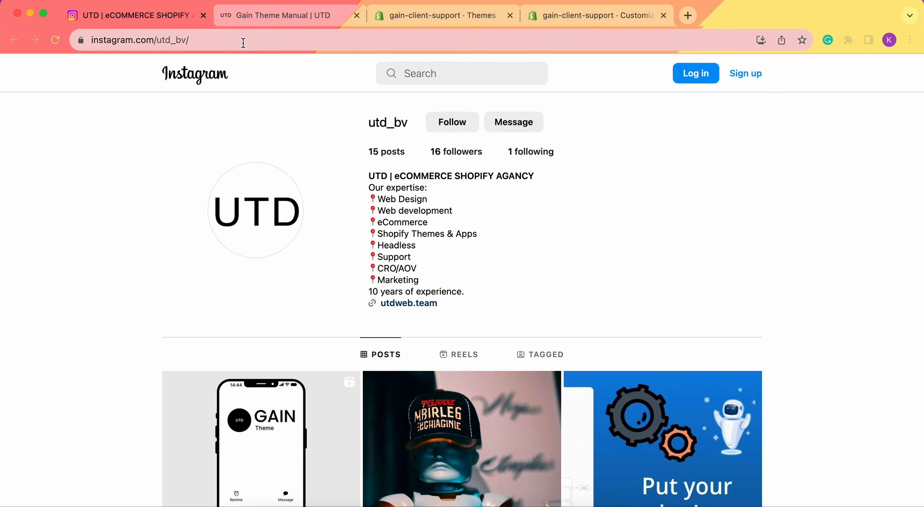
{"action": "left_click", "coordinate": [243, 43]}
{"action": "key", "text": "super+c"}
{"action": "left_click", "coordinate": [557, 15]}
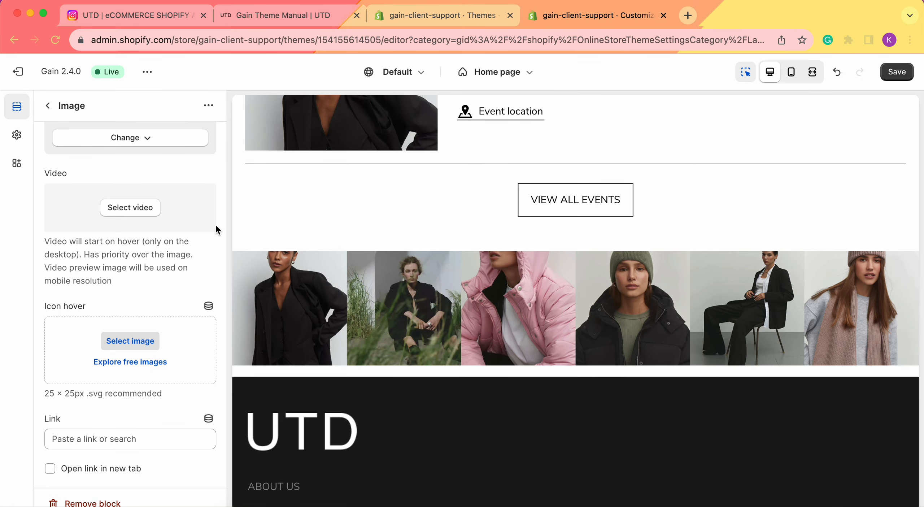
{"action": "left_click", "coordinate": [84, 444]}
{"action": "key", "text": "super+v"}
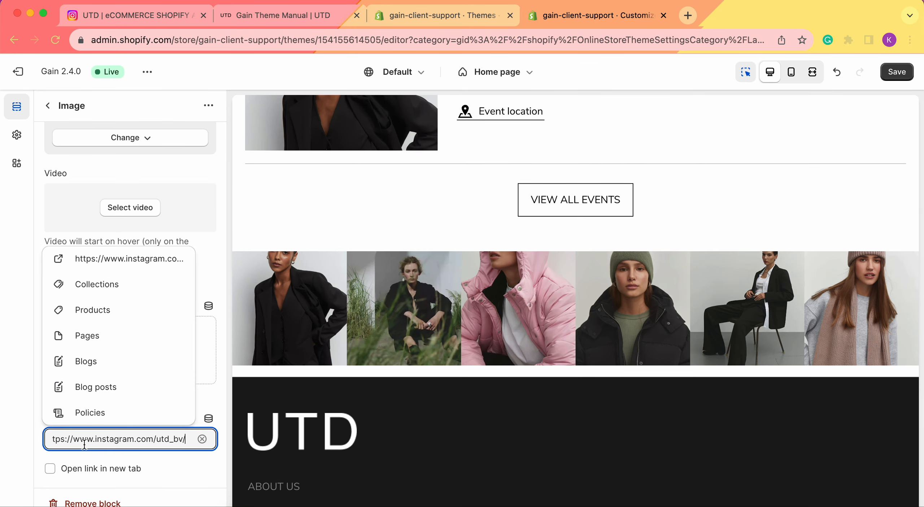
{"action": "left_click", "coordinate": [117, 388]}
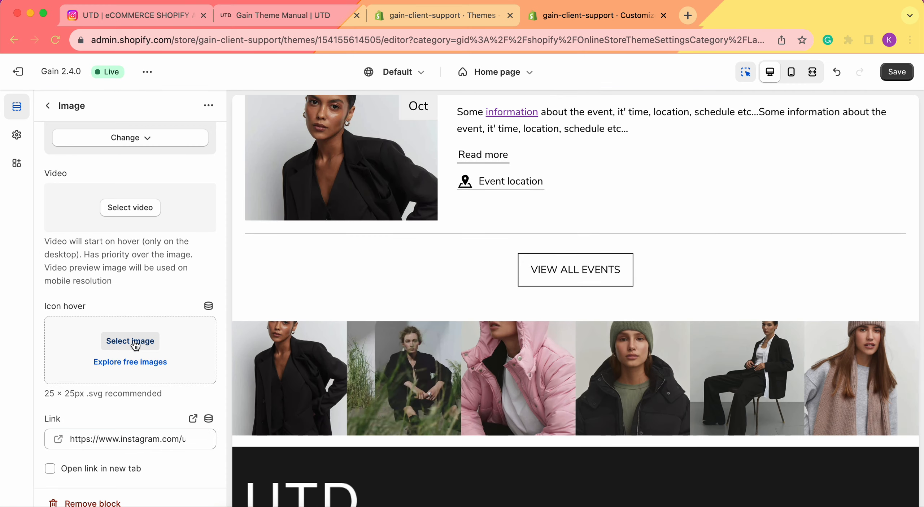
Assign the png-transparent check mark image from the store library as the first image block's hover icon.
{"action": "left_click", "coordinate": [133, 343]}
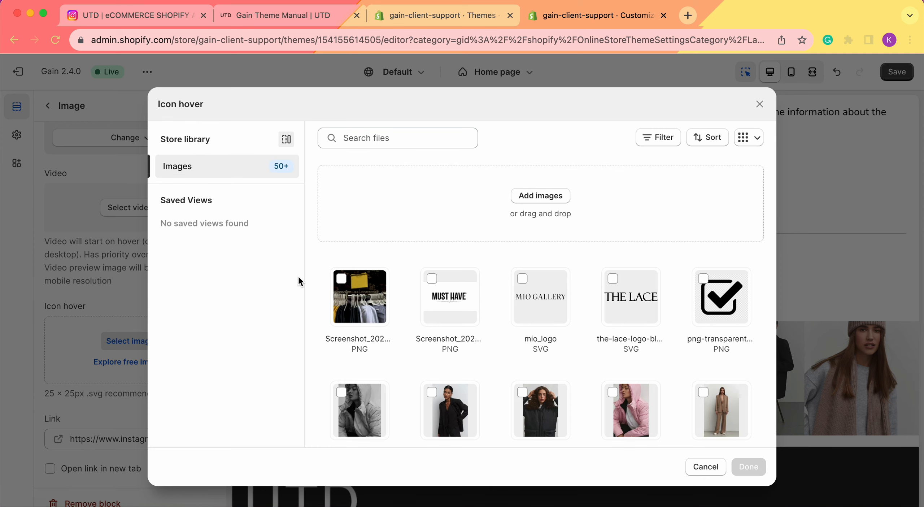
{"action": "scroll", "coordinate": [433, 285], "scroll_direction": "down", "scroll_amount": 3}
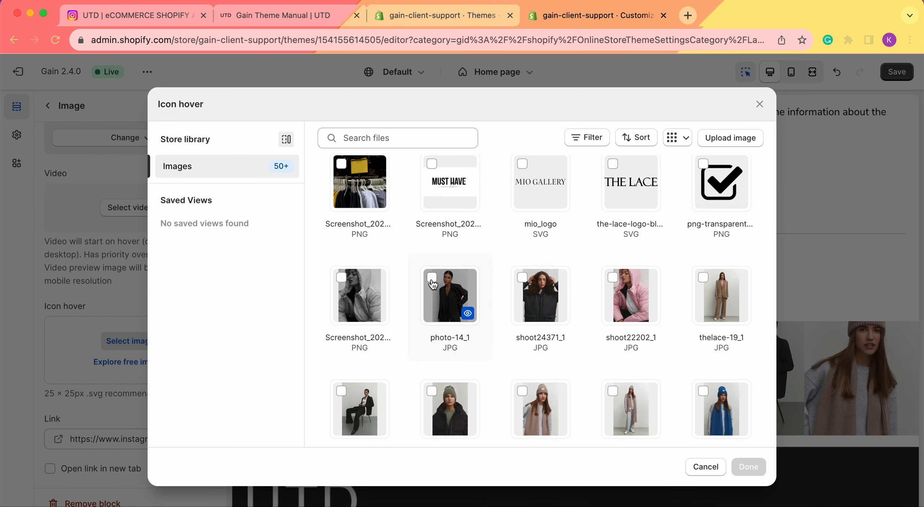
{"action": "left_click", "coordinate": [722, 174]}
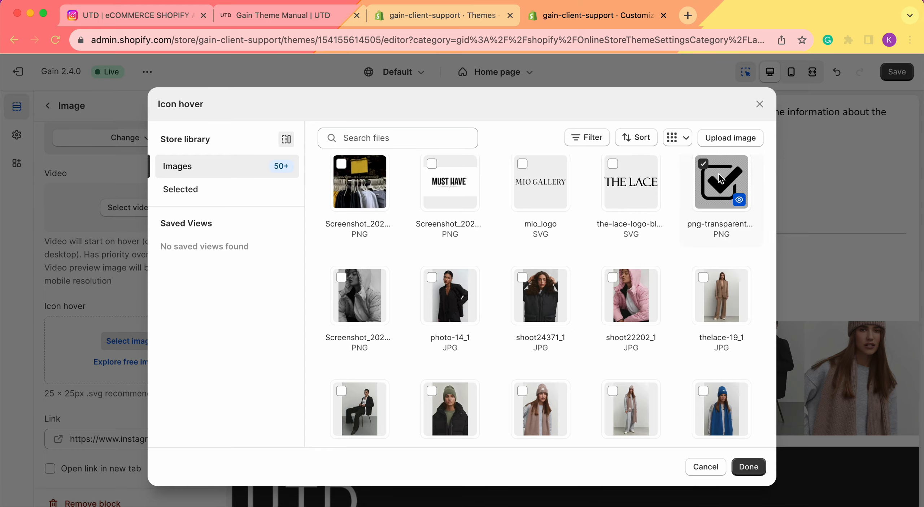
{"action": "left_click", "coordinate": [750, 468]}
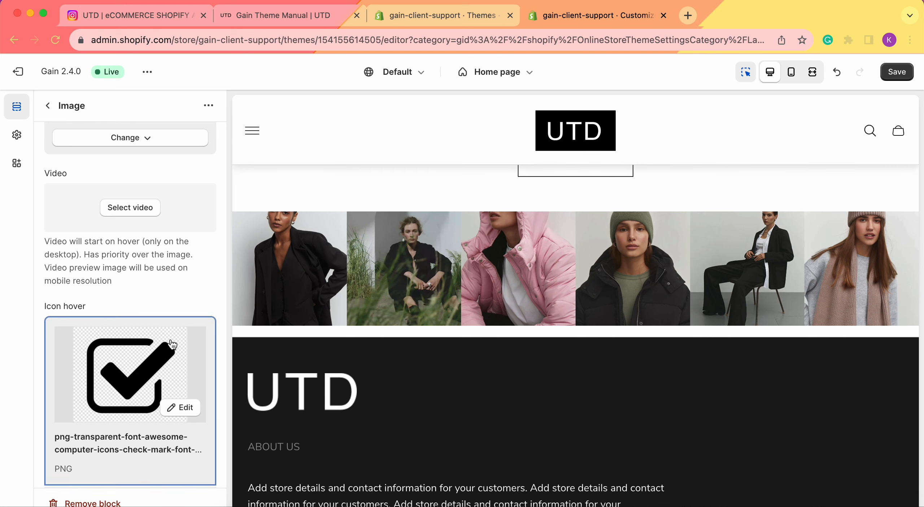
Make the first image block's link open in a new tab and save the theme changes.
{"action": "scroll", "coordinate": [173, 346], "scroll_direction": "down", "scroll_amount": 4}
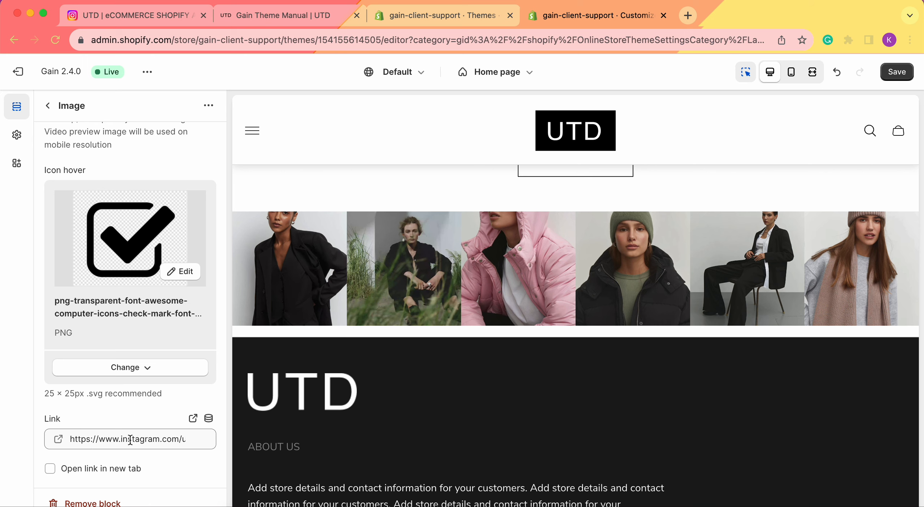
{"action": "left_click", "coordinate": [51, 471]}
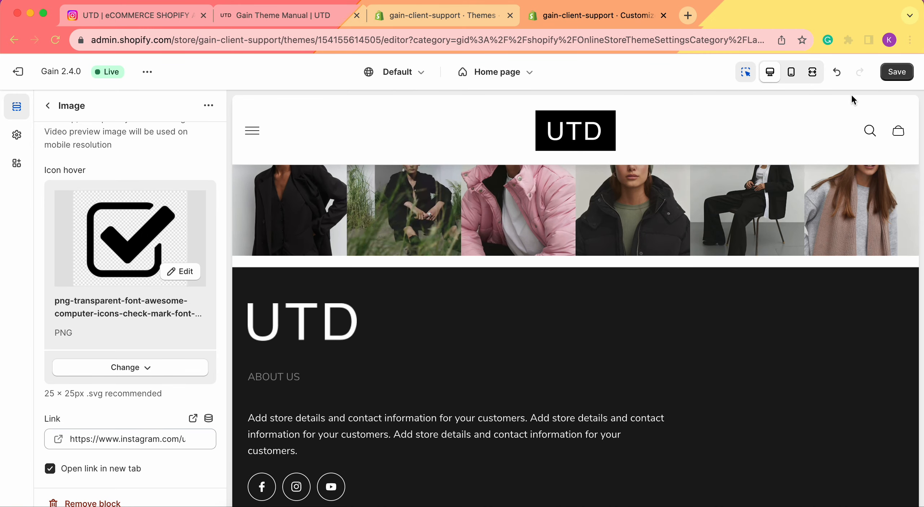
{"action": "left_click", "coordinate": [895, 73]}
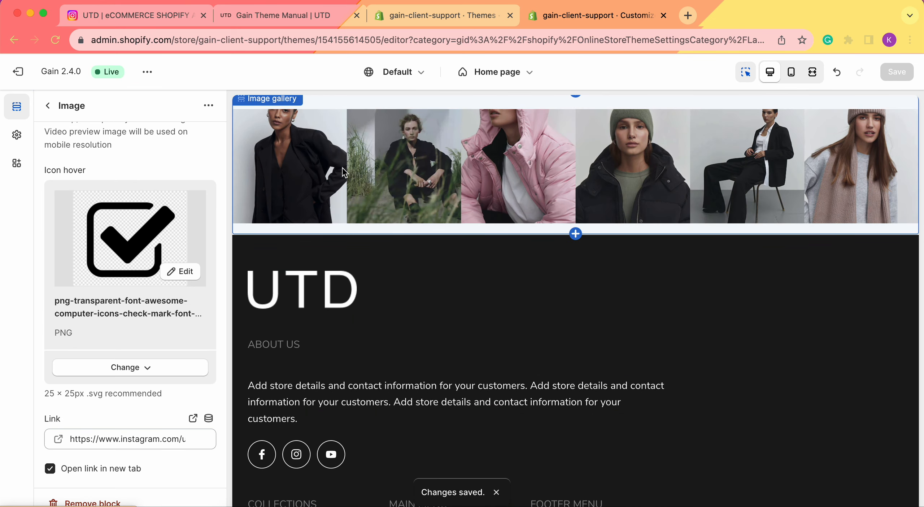
Preview the hover icon on the gallery's first image and return to the section list.
{"action": "scroll", "coordinate": [311, 171], "scroll_direction": "up", "scroll_amount": 2}
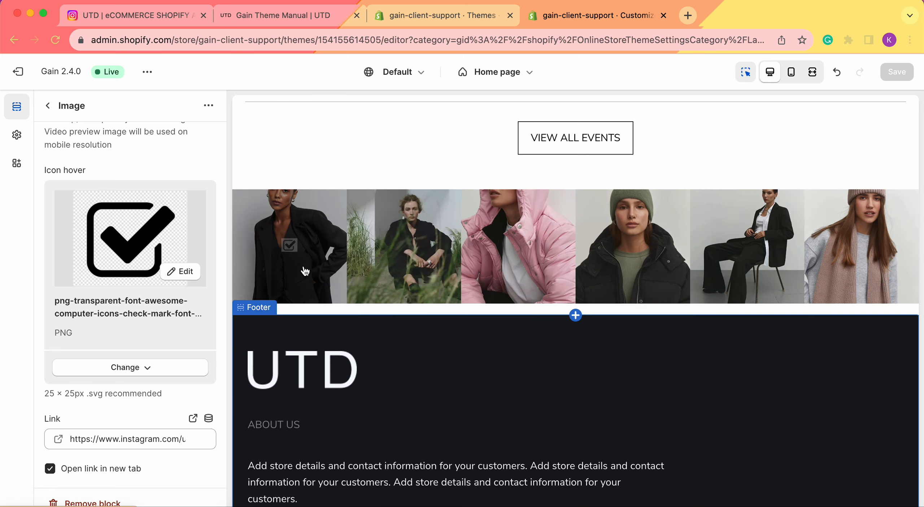
{"action": "mouse_move", "coordinate": [304, 270]}
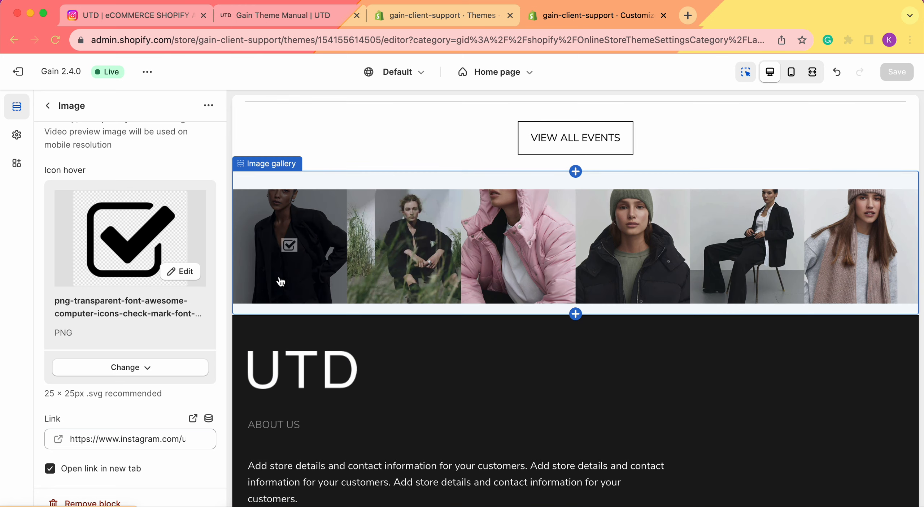
{"action": "left_click", "coordinate": [48, 107]}
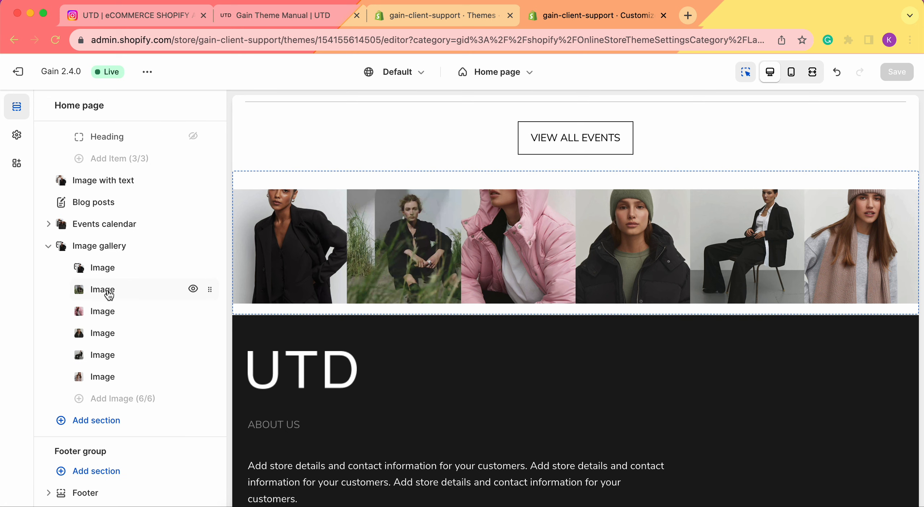
Link the second image block to the Blazers collection, opening in a new tab, and save the theme changes.
{"action": "left_click", "coordinate": [102, 289]}
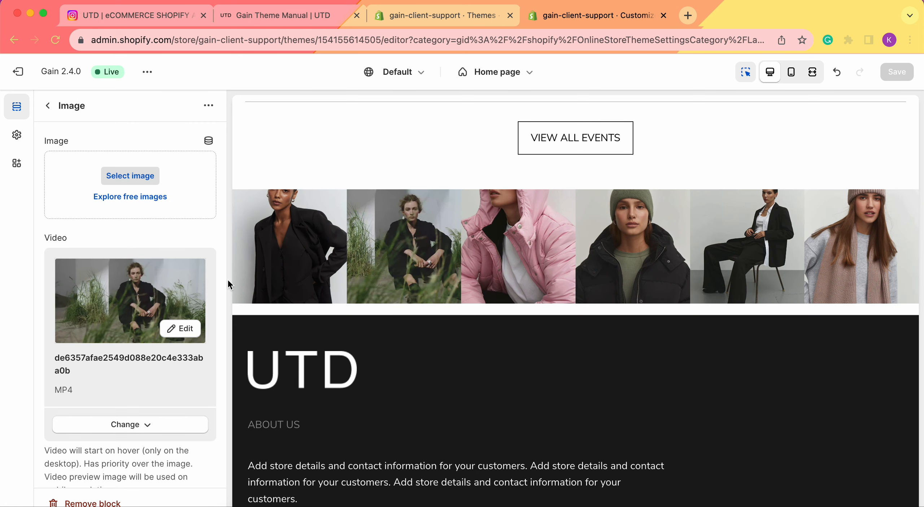
{"action": "scroll", "coordinate": [118, 291], "scroll_direction": "down", "scroll_amount": 5}
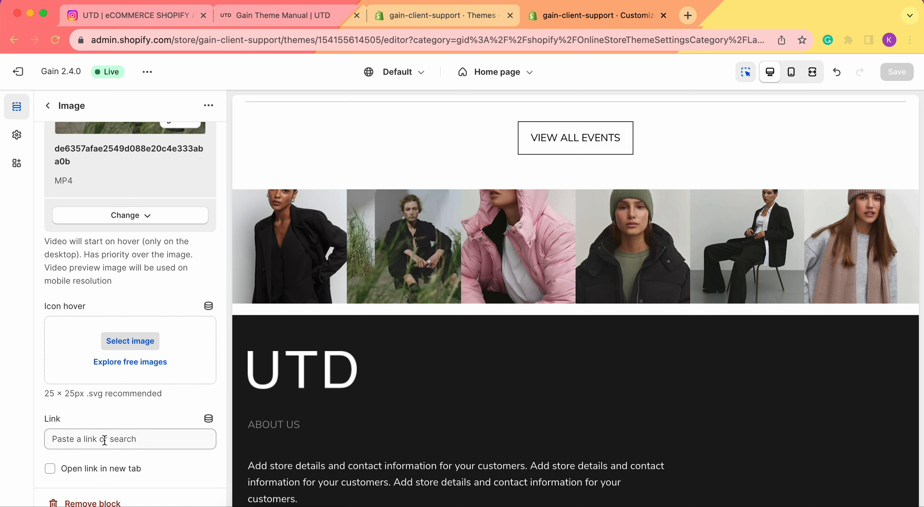
{"action": "left_click", "coordinate": [103, 439]}
{"action": "left_click", "coordinate": [117, 291]}
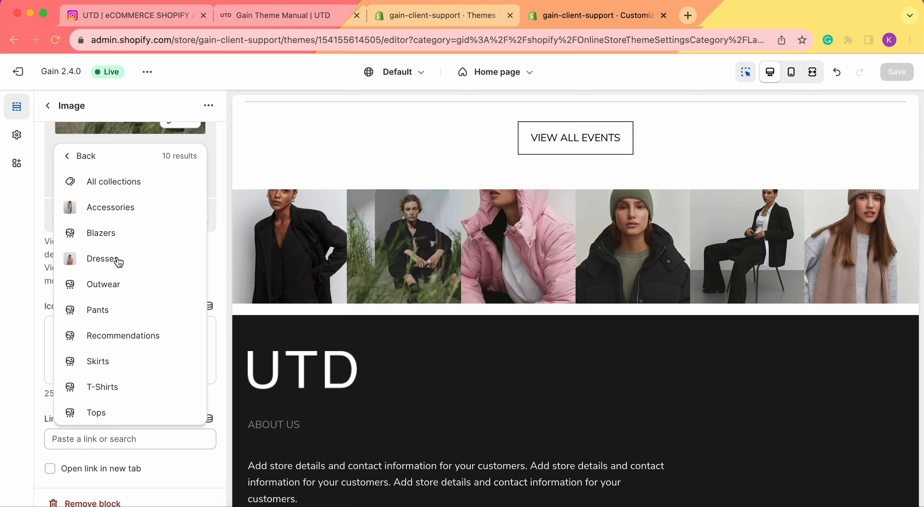
{"action": "left_click", "coordinate": [119, 240]}
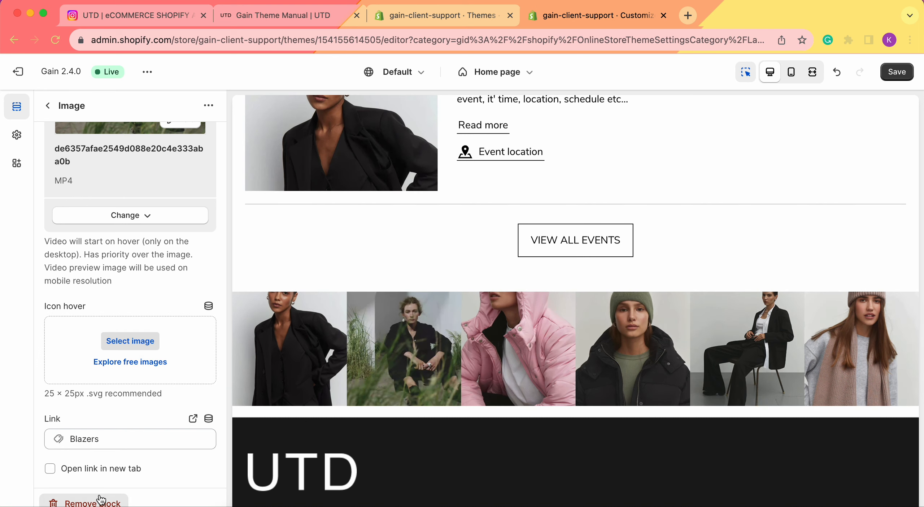
{"action": "left_click", "coordinate": [68, 469]}
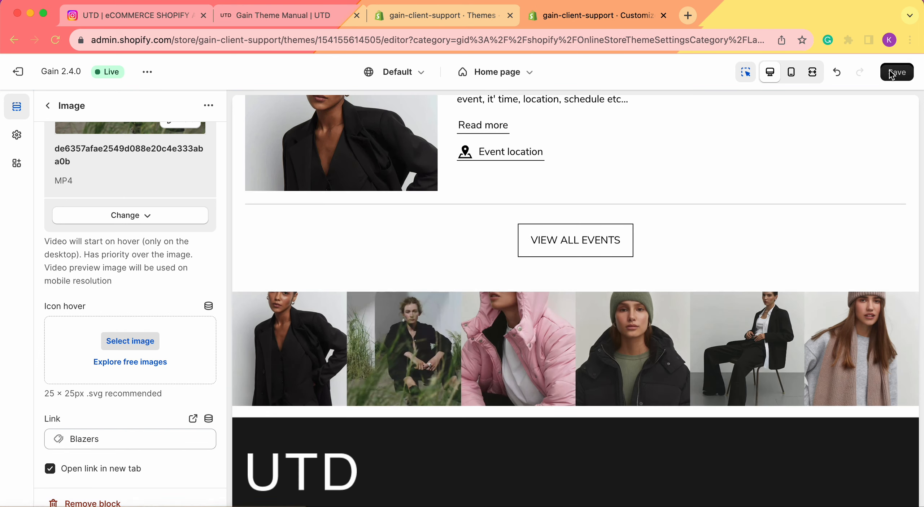
{"action": "left_click", "coordinate": [892, 73]}
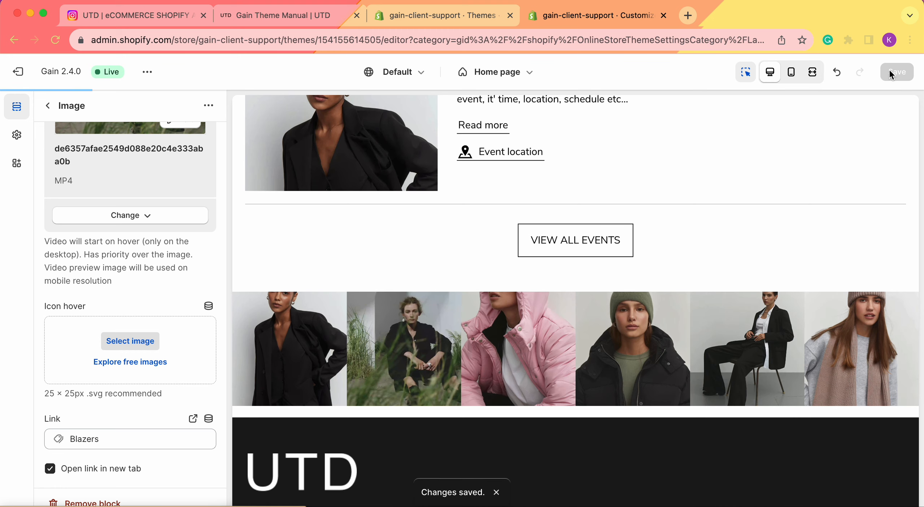
{"action": "left_click", "coordinate": [46, 104]}
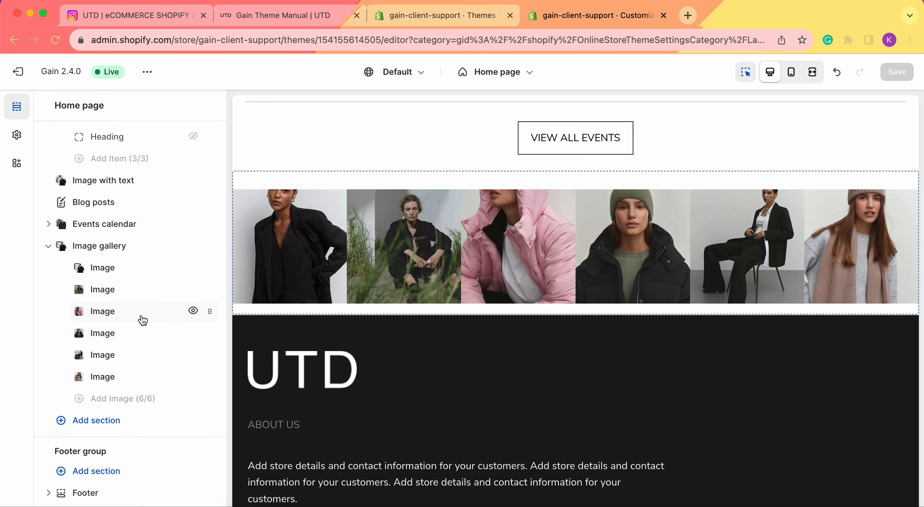
{"action": "left_click", "coordinate": [121, 311]}
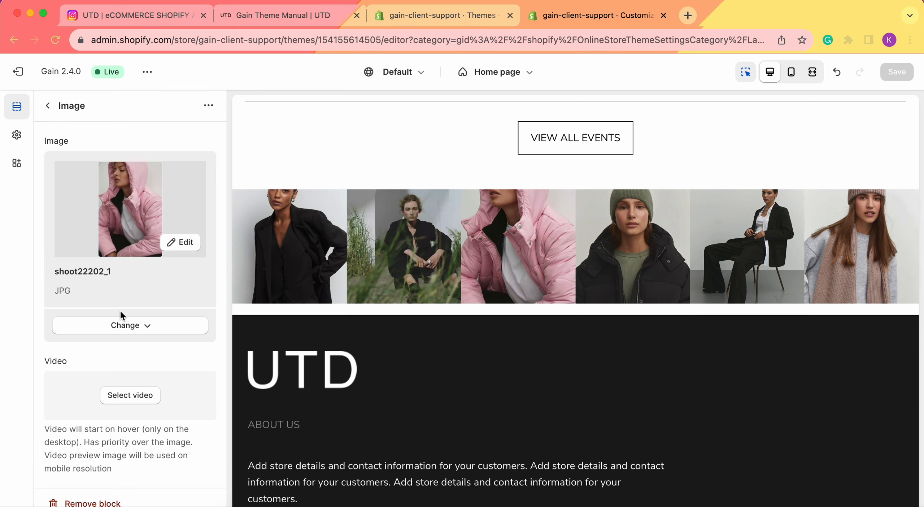
{"action": "scroll", "coordinate": [120, 310], "scroll_direction": "down", "scroll_amount": 5}
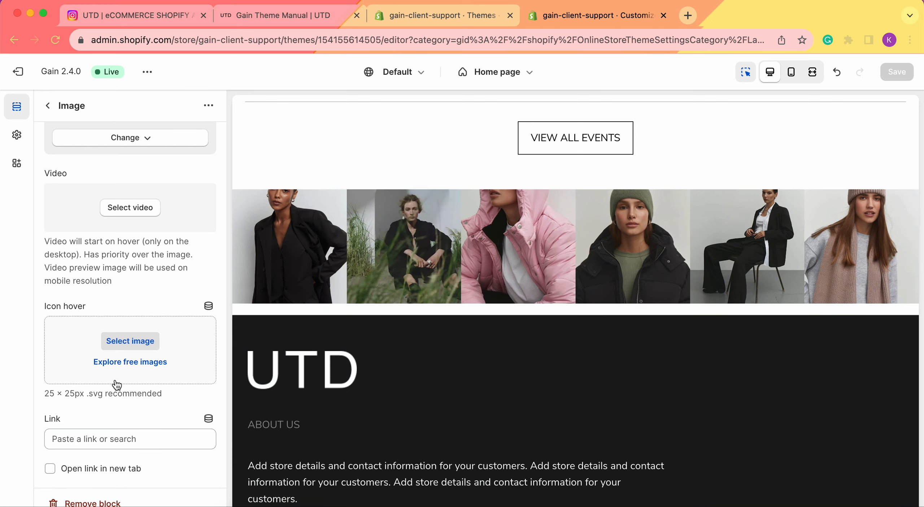
{"action": "left_click", "coordinate": [47, 105]}
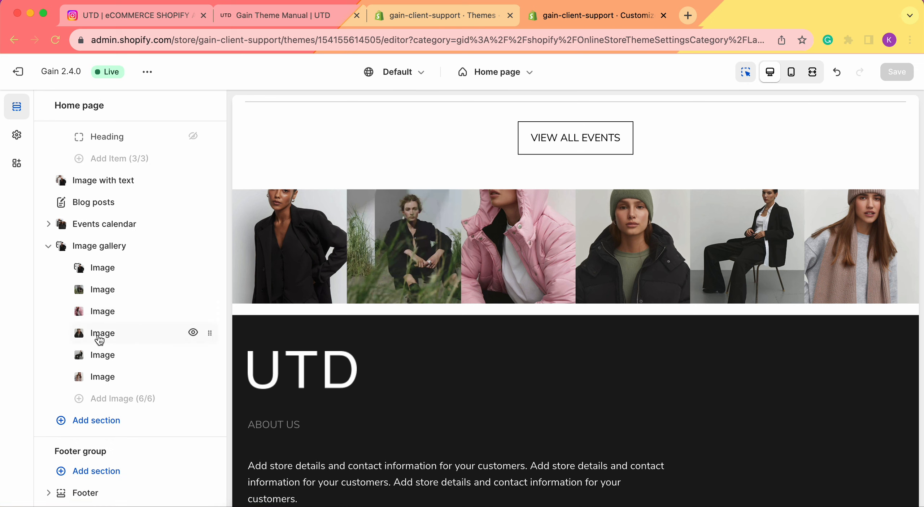
Link the fourth image block to the Angora wool mix hat product, opening in a new tab, and save the theme changes.
{"action": "left_click", "coordinate": [102, 335]}
{"action": "scroll", "coordinate": [106, 336], "scroll_direction": "down", "scroll_amount": 2}
{"action": "scroll", "coordinate": [106, 336], "scroll_direction": "down", "scroll_amount": 4}
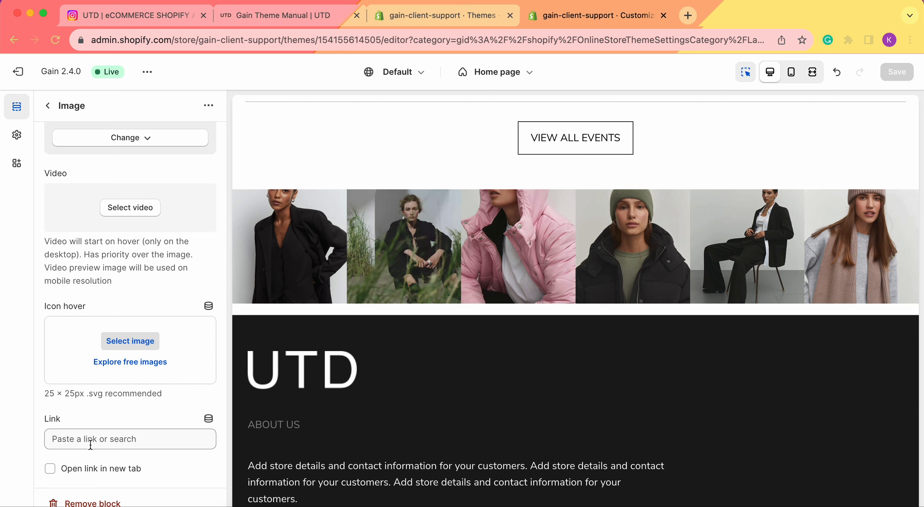
{"action": "left_click", "coordinate": [110, 448]}
{"action": "left_click", "coordinate": [120, 310]}
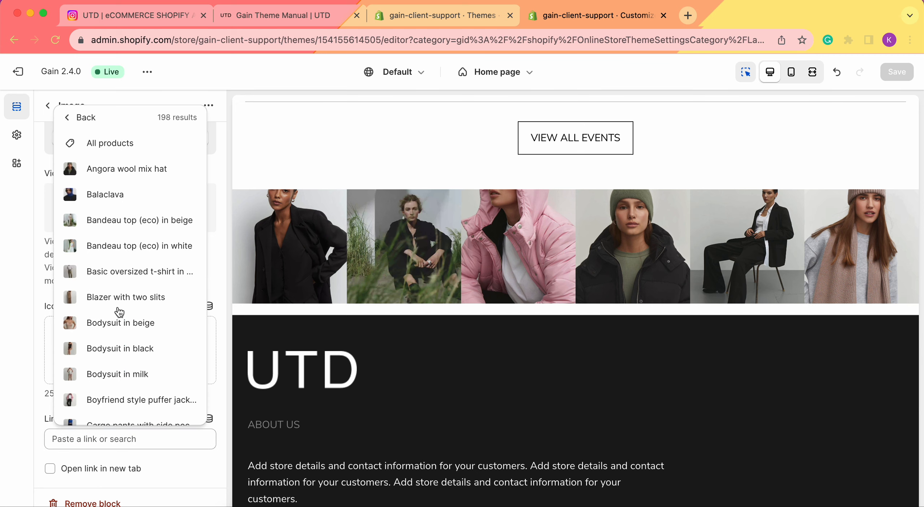
{"action": "left_click", "coordinate": [136, 166]}
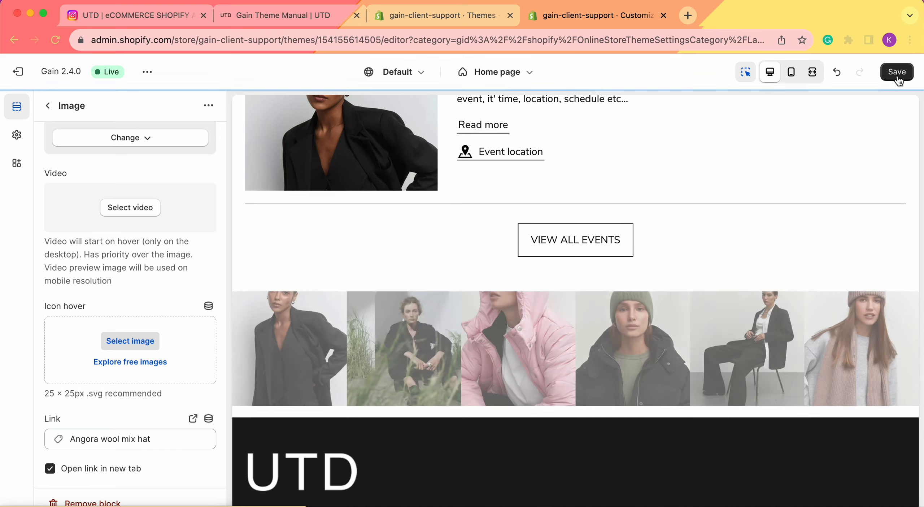
{"action": "left_click", "coordinate": [897, 74]}
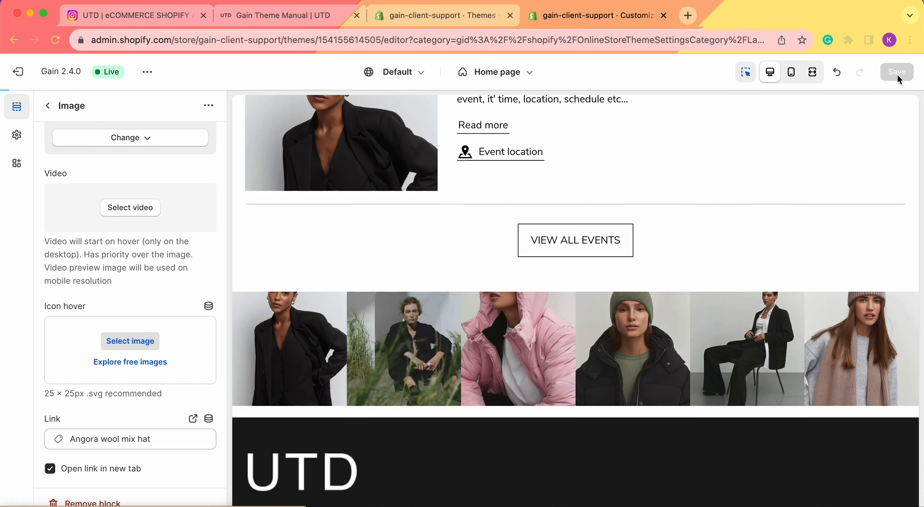
{"action": "left_click", "coordinate": [47, 106]}
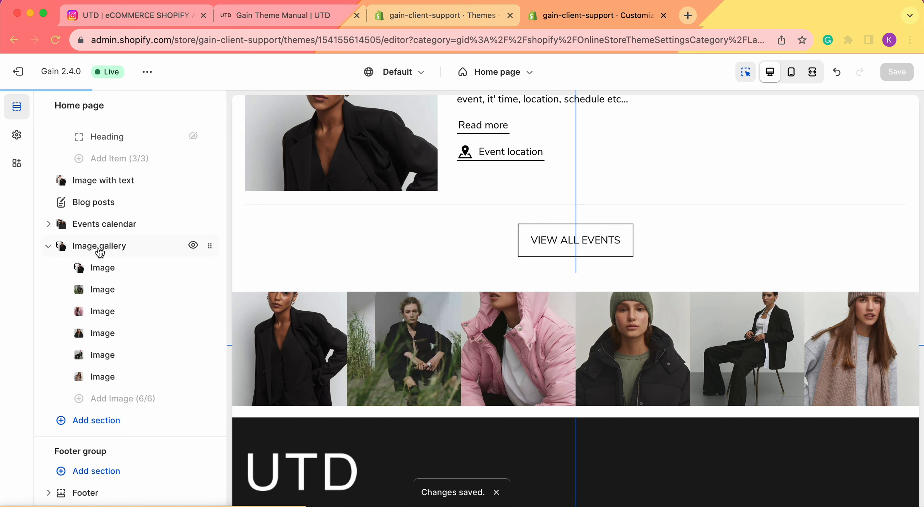
Try the Image gallery section's overlay opacity at 70% and settle on 21%.
{"action": "left_click", "coordinate": [100, 249]}
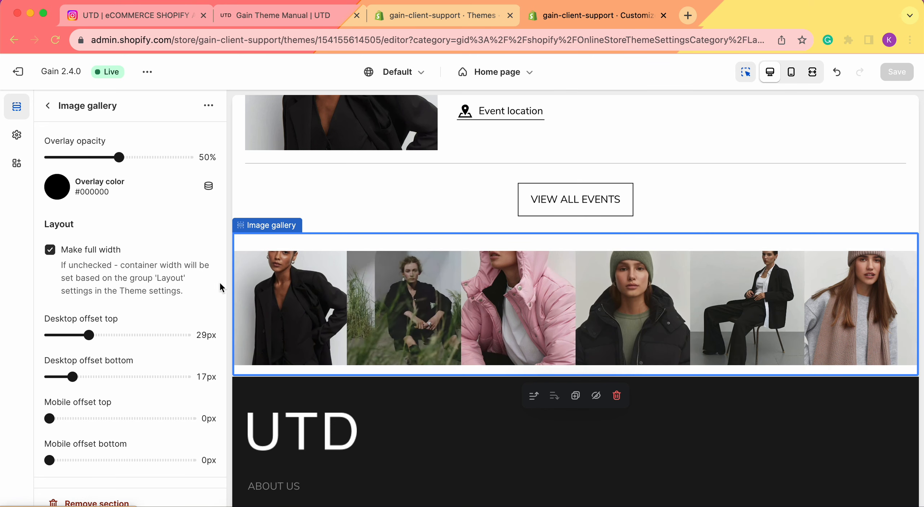
{"action": "left_click_drag", "start_coordinate": [120, 156], "coordinate": [146, 157]}
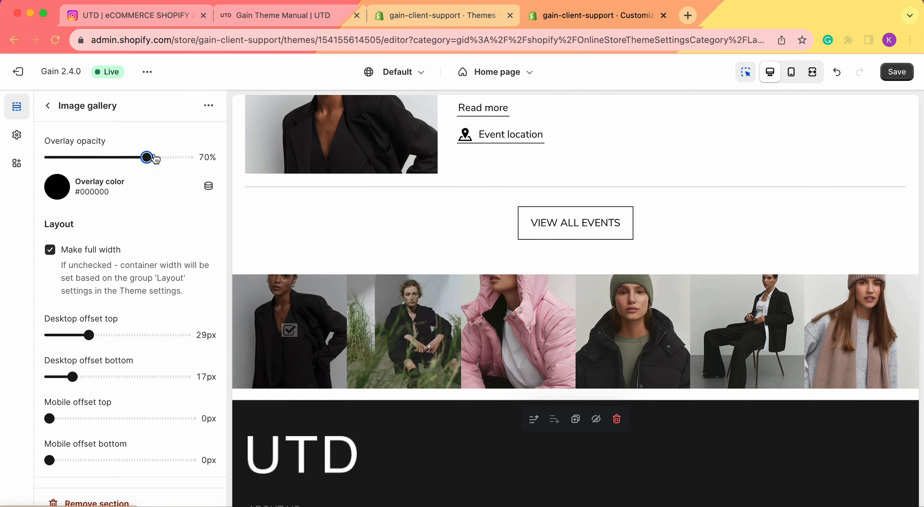
{"action": "left_click_drag", "start_coordinate": [146, 157], "coordinate": [78, 160]}
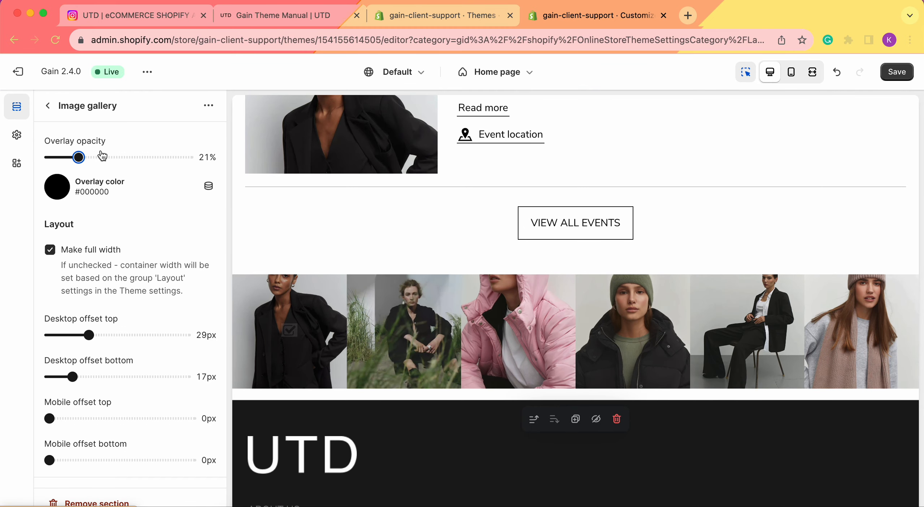
Set the gallery's overlay color to the muted purple #A786A5 and save the theme changes.
{"action": "left_click", "coordinate": [58, 186]}
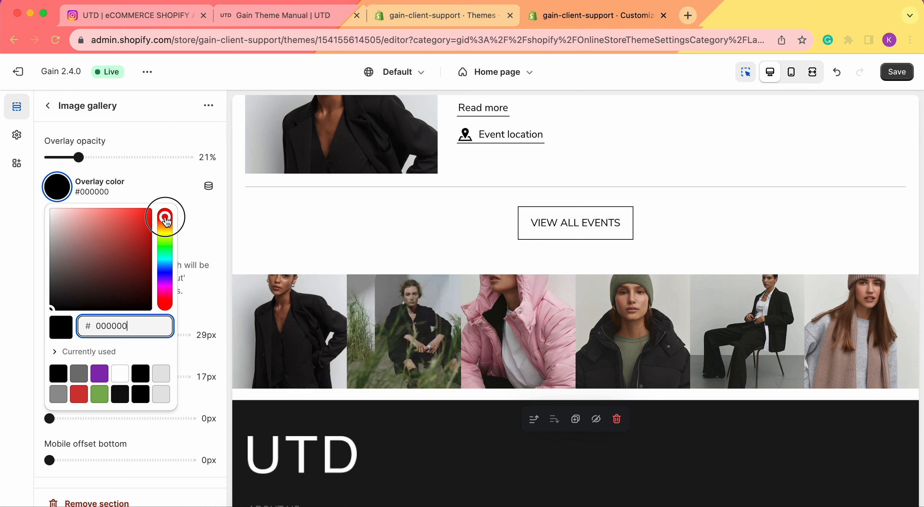
{"action": "left_click_drag", "start_coordinate": [165, 216], "coordinate": [165, 291]}
{"action": "left_click_drag", "start_coordinate": [77, 248], "coordinate": [70, 243]}
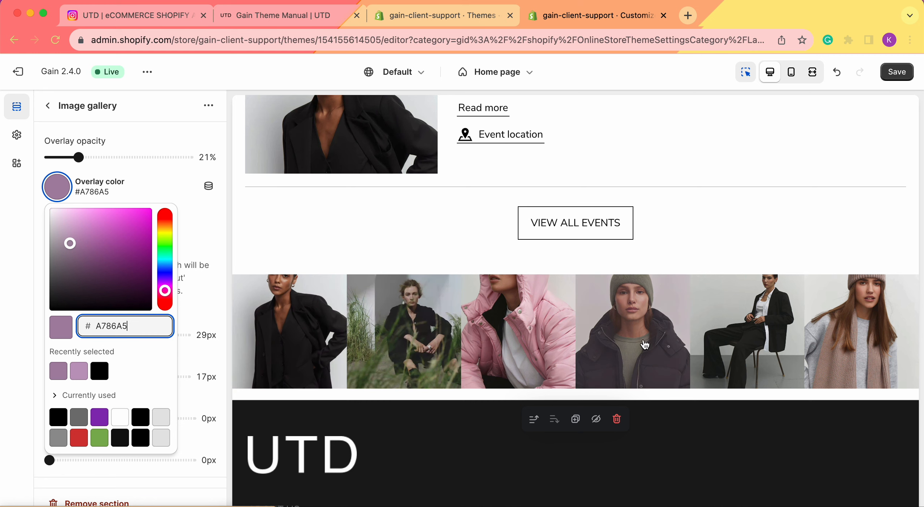
{"action": "left_click", "coordinate": [28, 294]}
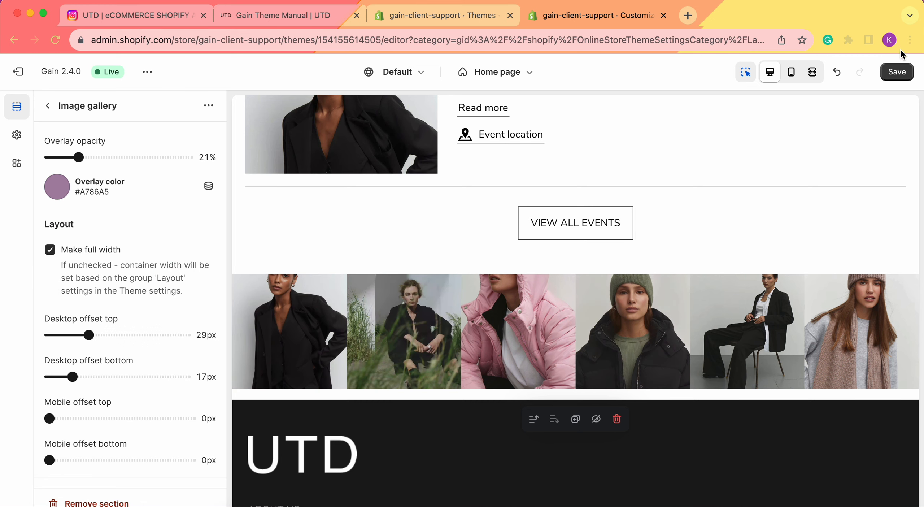
{"action": "left_click", "coordinate": [897, 72]}
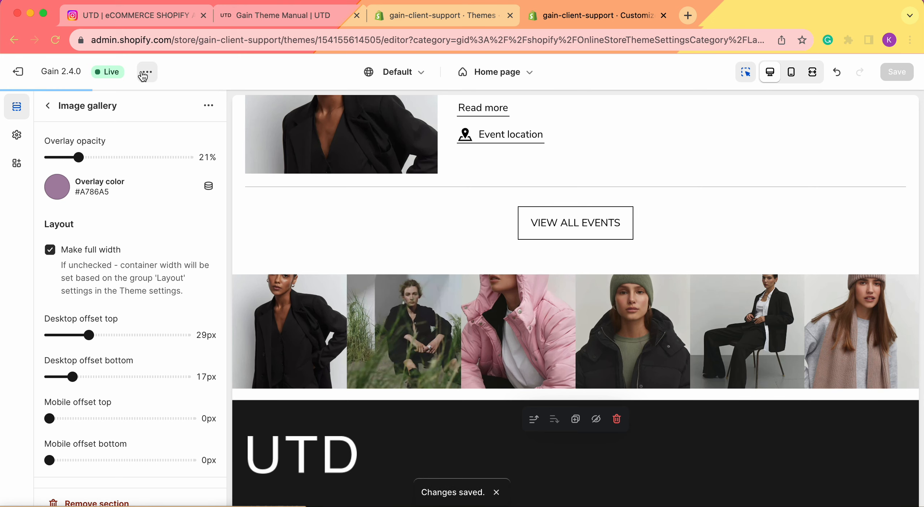
View the live storefront and examine the image gallery above the footer, including the second image's hover video.
{"action": "left_click", "coordinate": [146, 72]}
{"action": "left_click", "coordinate": [72, 193]}
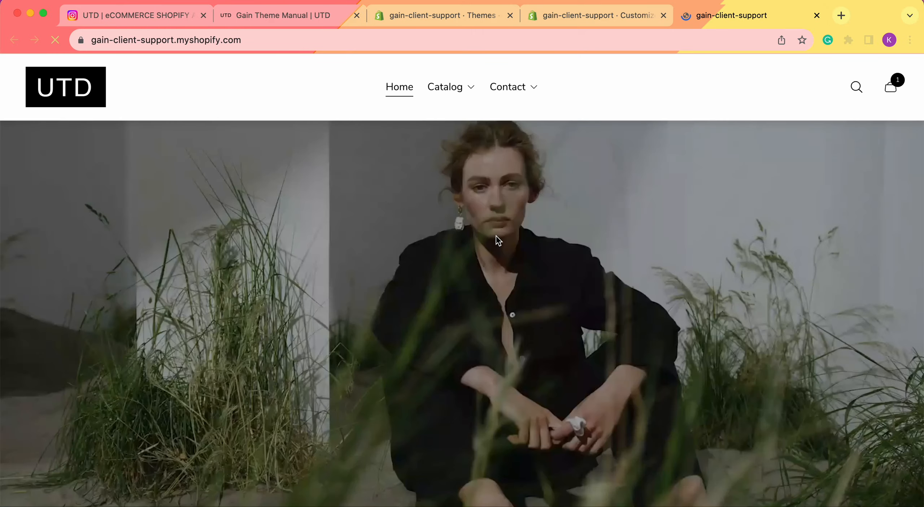
{"action": "scroll", "coordinate": [495, 234], "scroll_direction": "down", "scroll_amount": 10}
{"action": "scroll", "coordinate": [496, 236], "scroll_direction": "down", "scroll_amount": 20}
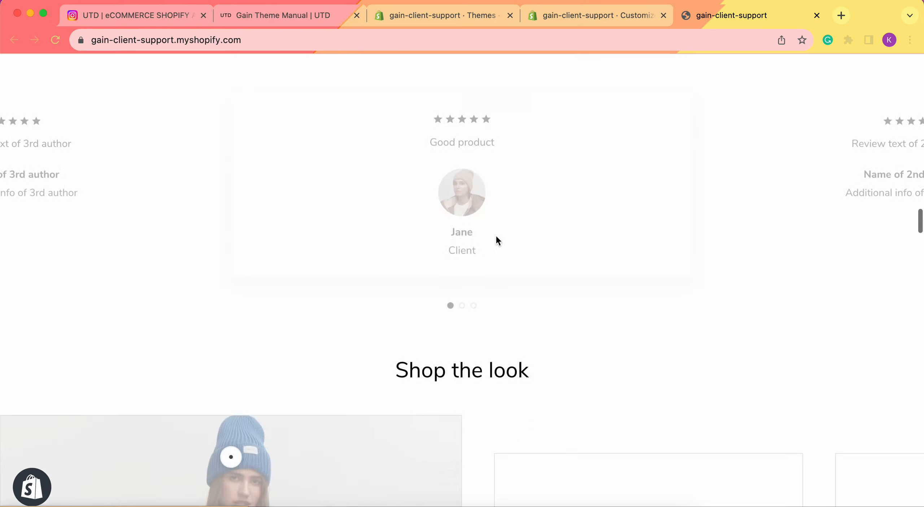
{"action": "scroll", "coordinate": [496, 235], "scroll_direction": "down", "scroll_amount": 20}
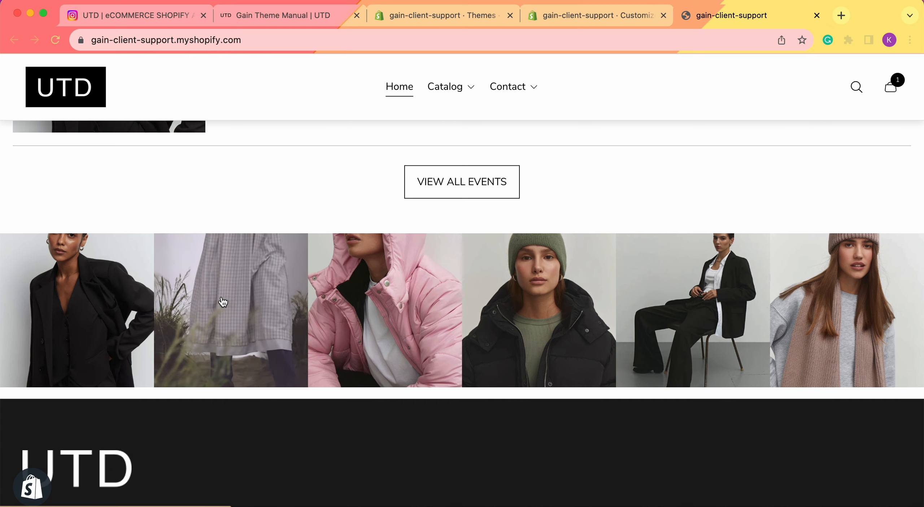
Return to the theme editor and examine the image gallery in the mobile preview.
{"action": "left_click", "coordinate": [620, 10]}
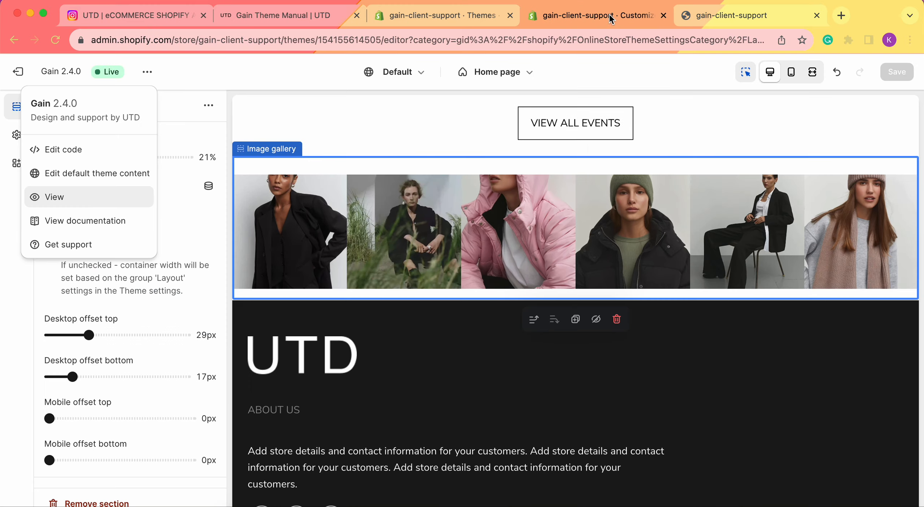
{"action": "left_click", "coordinate": [791, 71]}
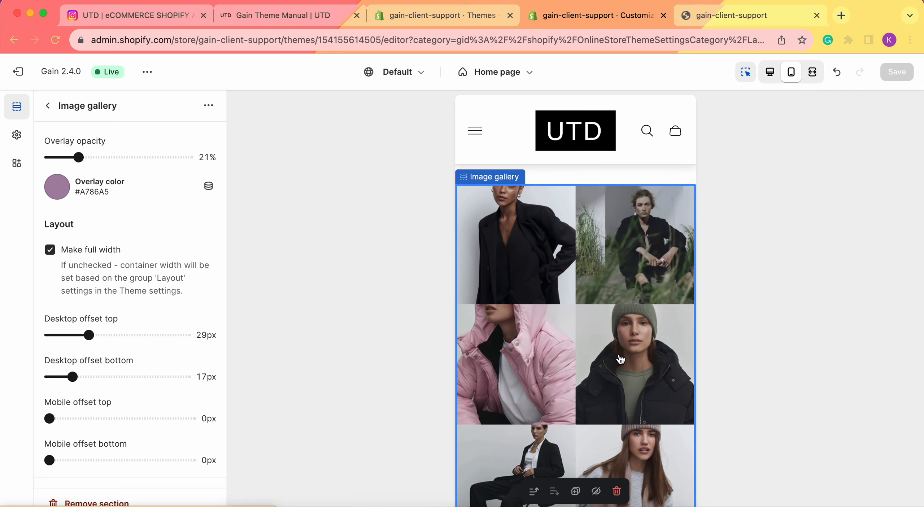
Test the fourth image's product link and the first image's Instagram link on the live storefront, closing each opened page.
{"action": "left_click", "coordinate": [729, 20]}
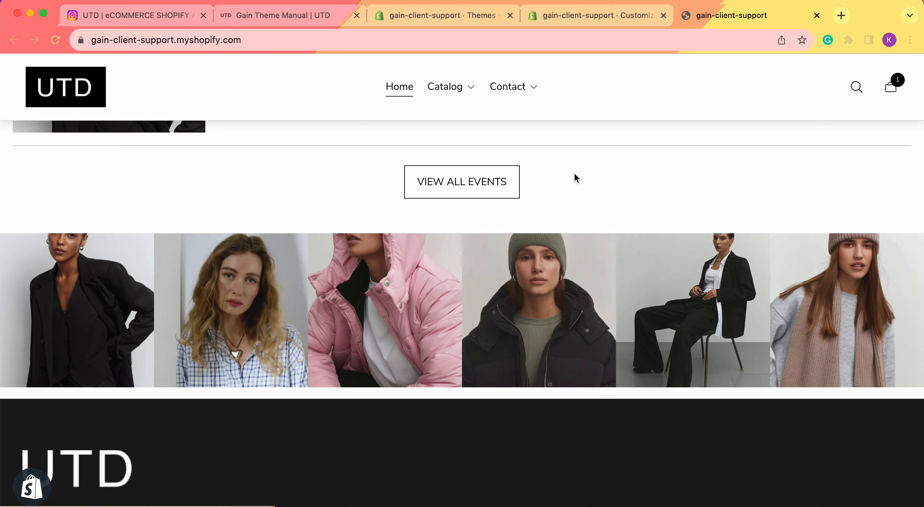
{"action": "left_click", "coordinate": [551, 298]}
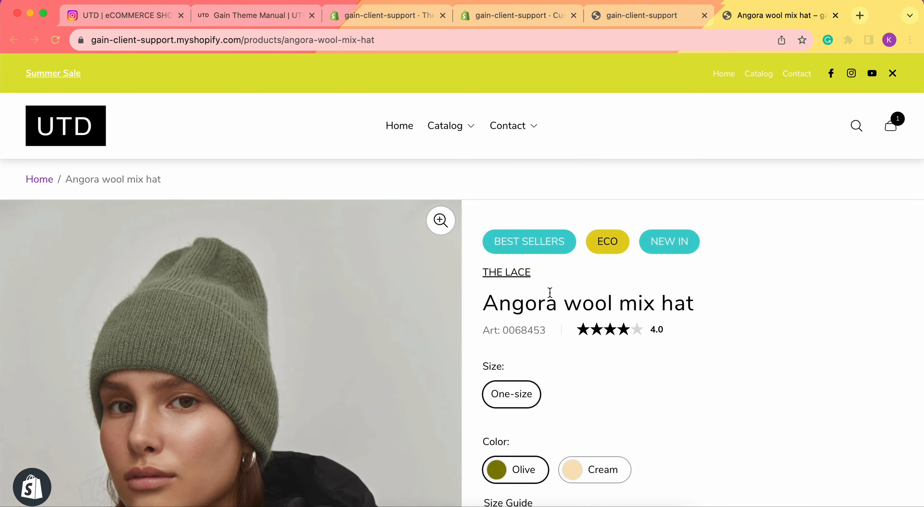
{"action": "scroll", "coordinate": [577, 254], "scroll_direction": "down", "scroll_amount": 3}
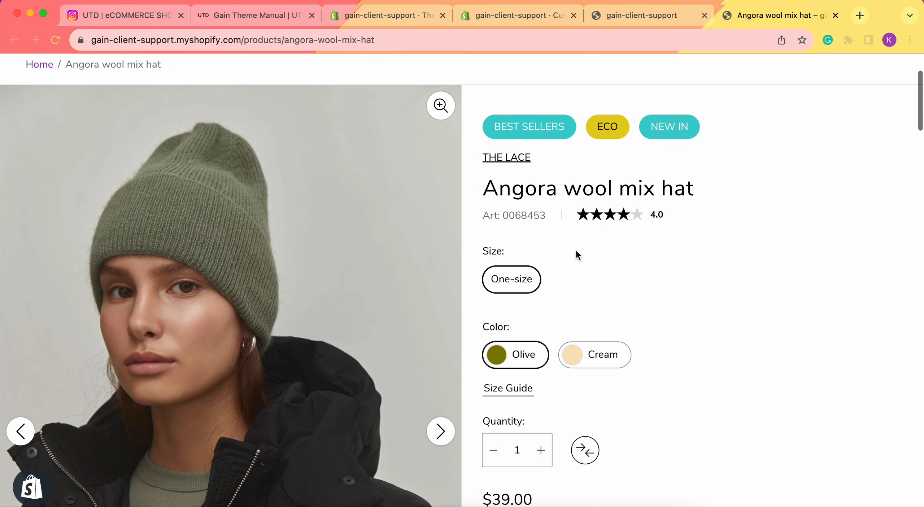
{"action": "left_click", "coordinate": [833, 16]}
{"action": "left_click", "coordinate": [80, 312]}
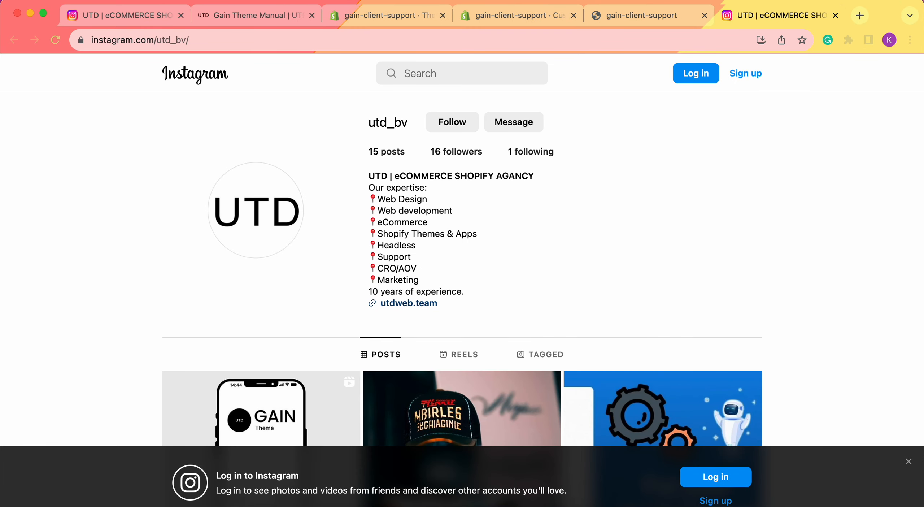
{"action": "left_click", "coordinate": [836, 15]}
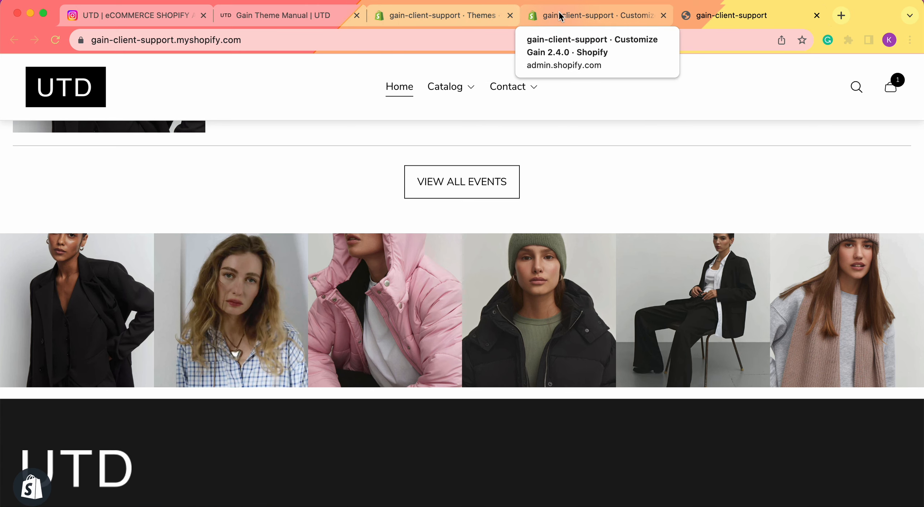
Return to the theme editor, switch the preview to desktop, and review the Image gallery section's overlay and layout settings.
{"action": "left_click", "coordinate": [529, 15]}
{"action": "left_click", "coordinate": [48, 106]}
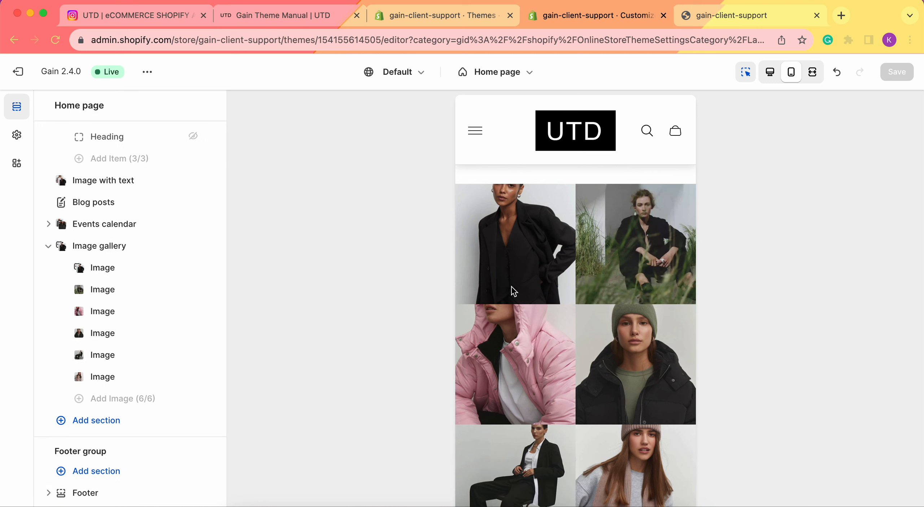
{"action": "left_click", "coordinate": [769, 74]}
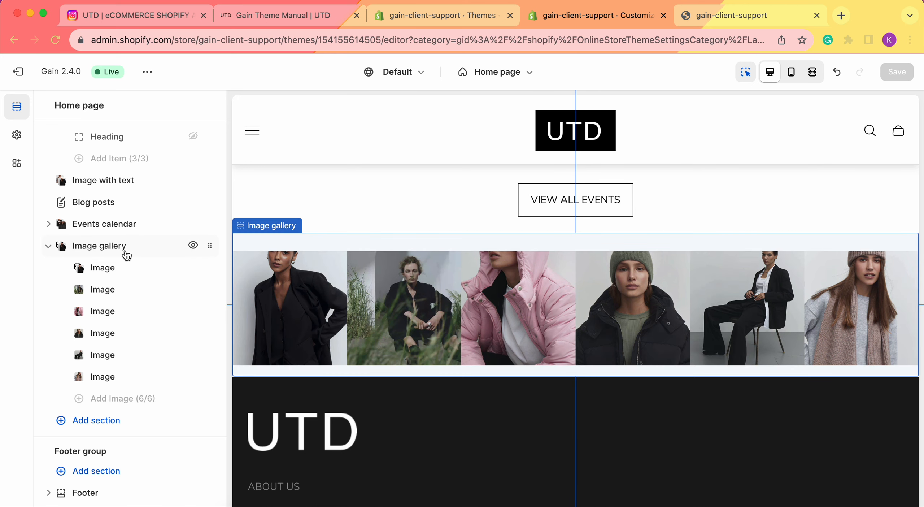
{"action": "left_click", "coordinate": [127, 255]}
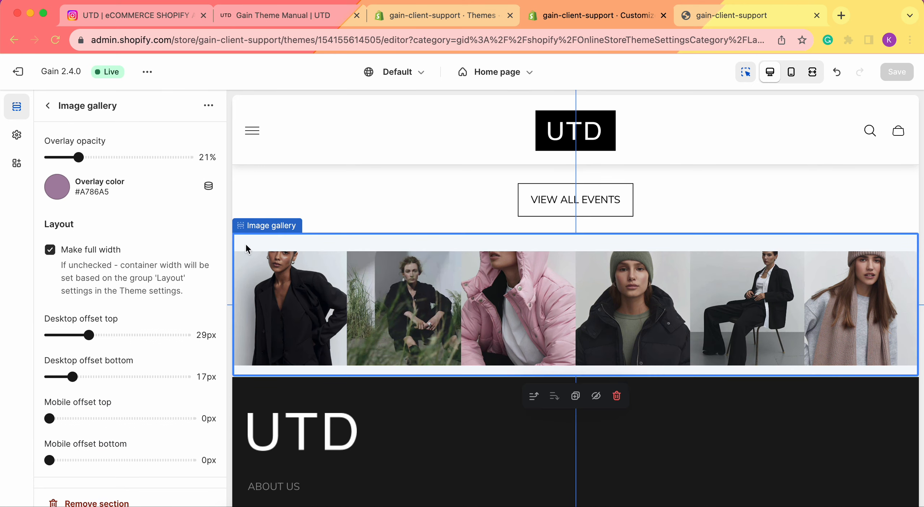
{"action": "left_click", "coordinate": [48, 106]}
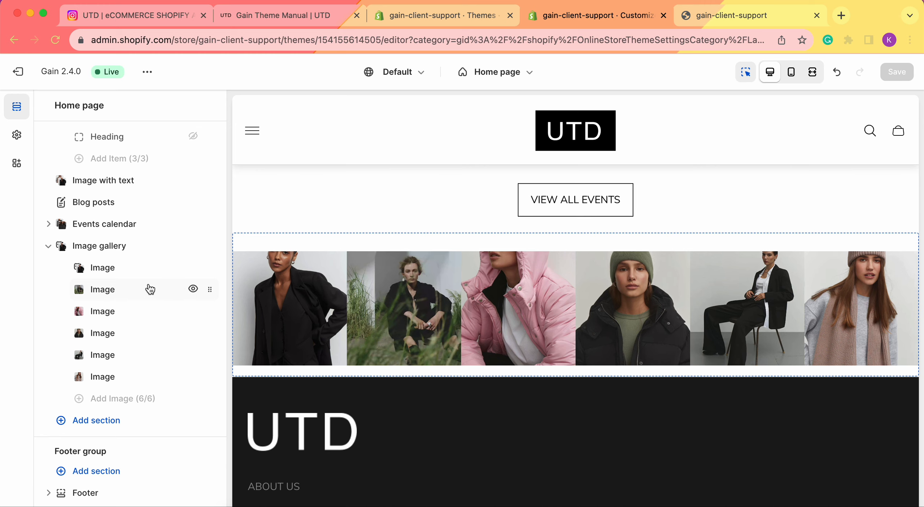
Switch to the Gain theme manual and read the Image gallery documentation down to the overlay and layout settings.
{"action": "left_click", "coordinate": [310, 15]}
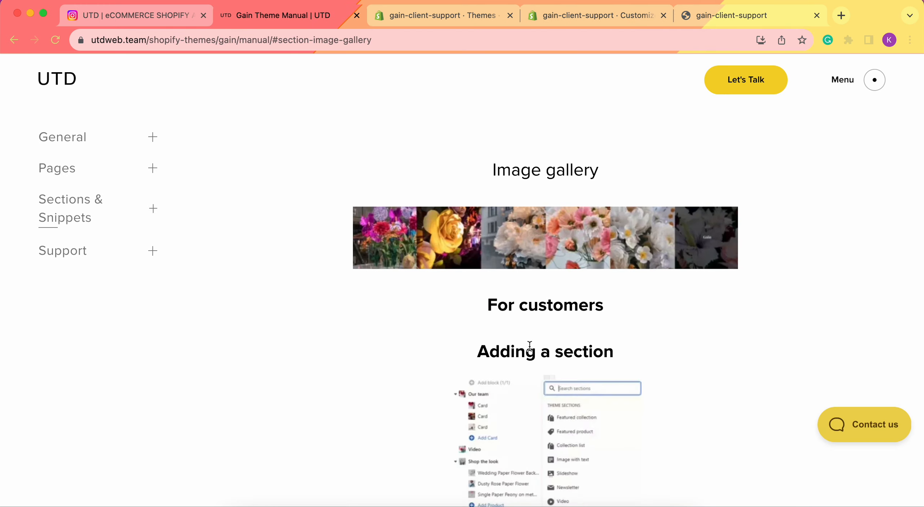
{"action": "scroll", "coordinate": [591, 349], "scroll_direction": "down", "scroll_amount": 15}
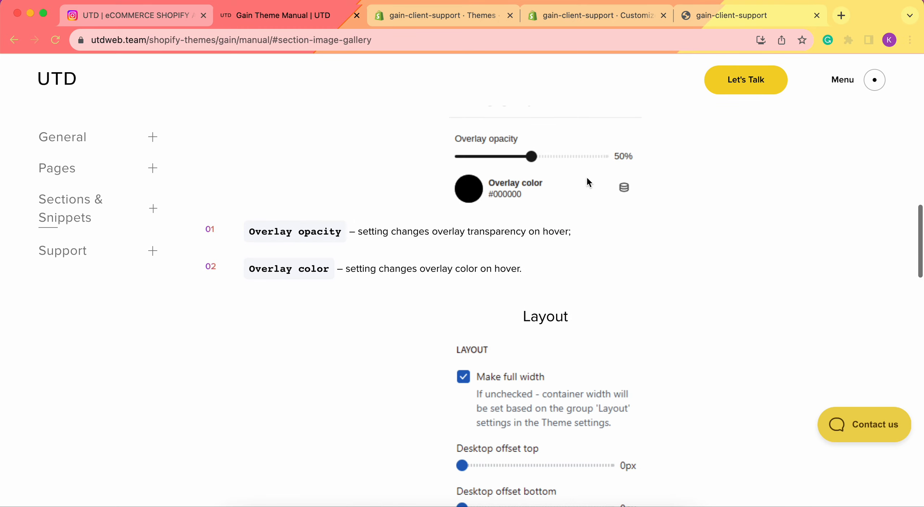
{"action": "scroll", "coordinate": [539, 329], "scroll_direction": "down", "scroll_amount": 3}
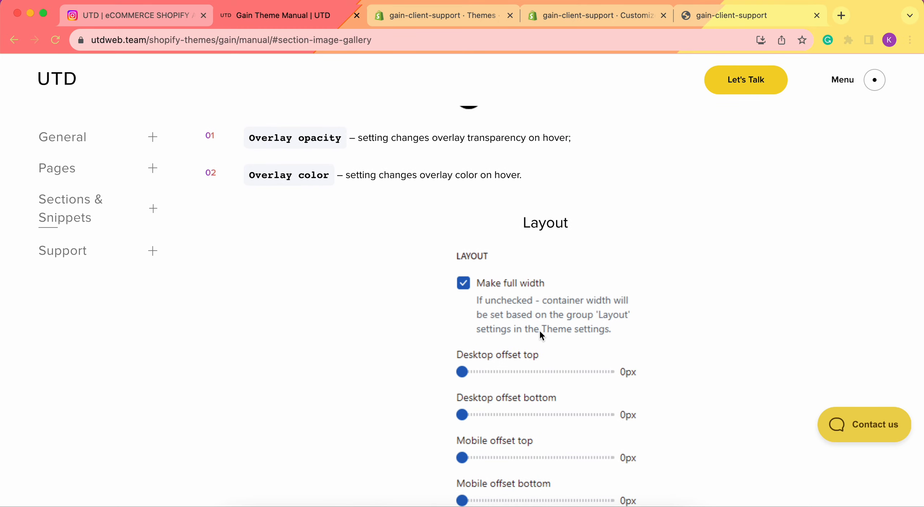